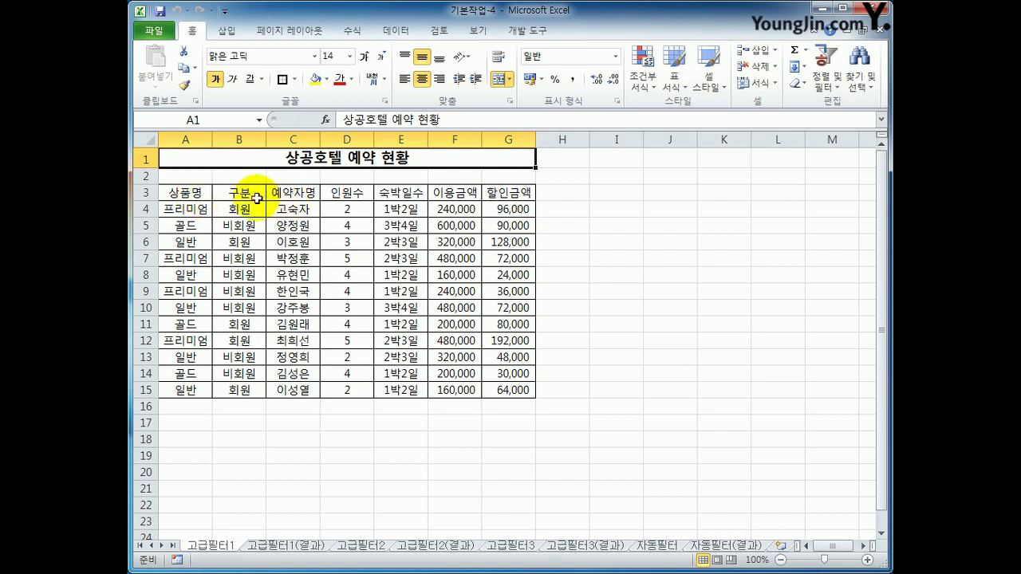
Examine the 구분 and 할인금액 fields on sheet 고급필터1, and the criteria range A18:B19 and filtered output on sheet 고급필터1(결과).
click(247, 193)
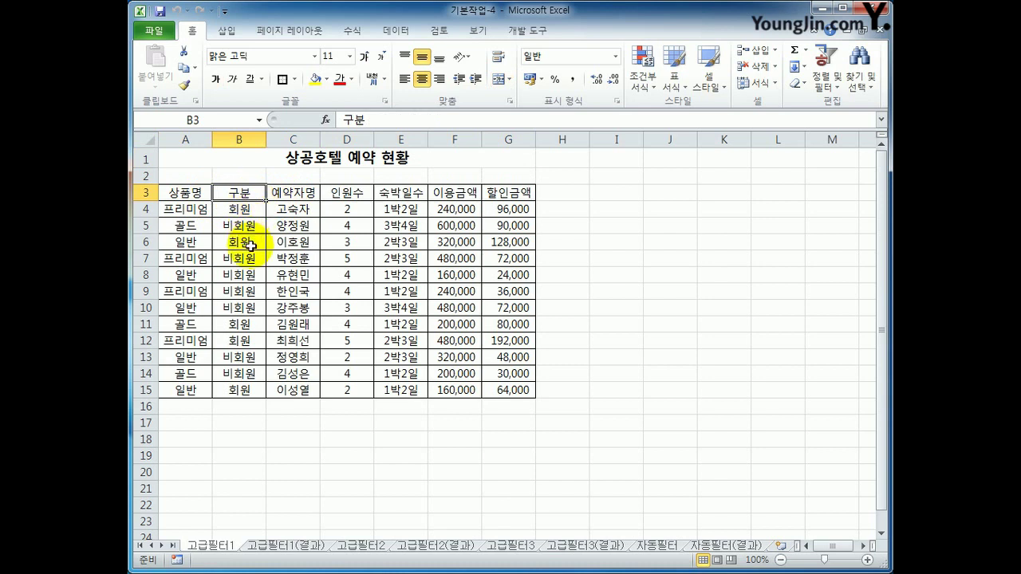
click(506, 193)
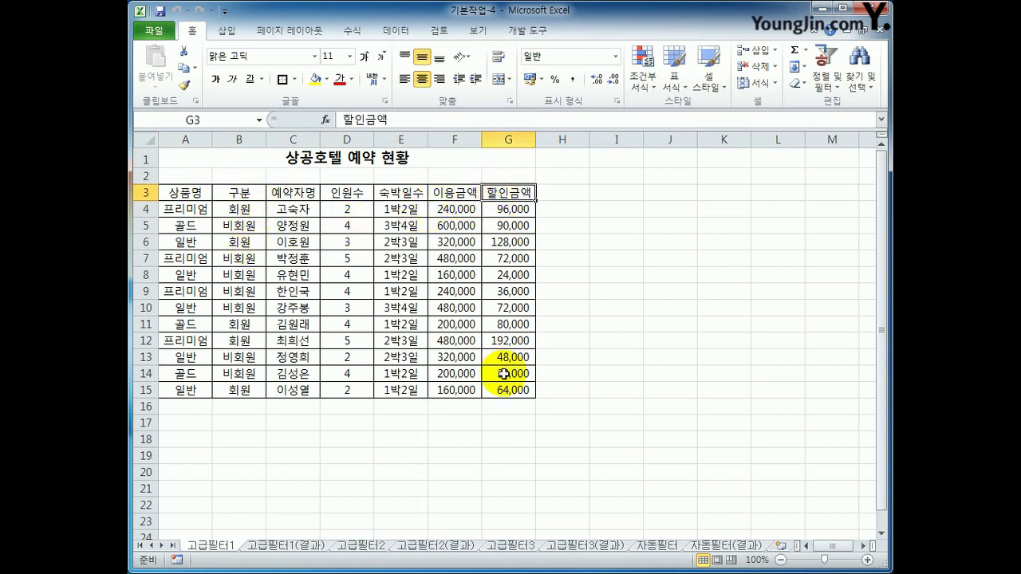
click(194, 504)
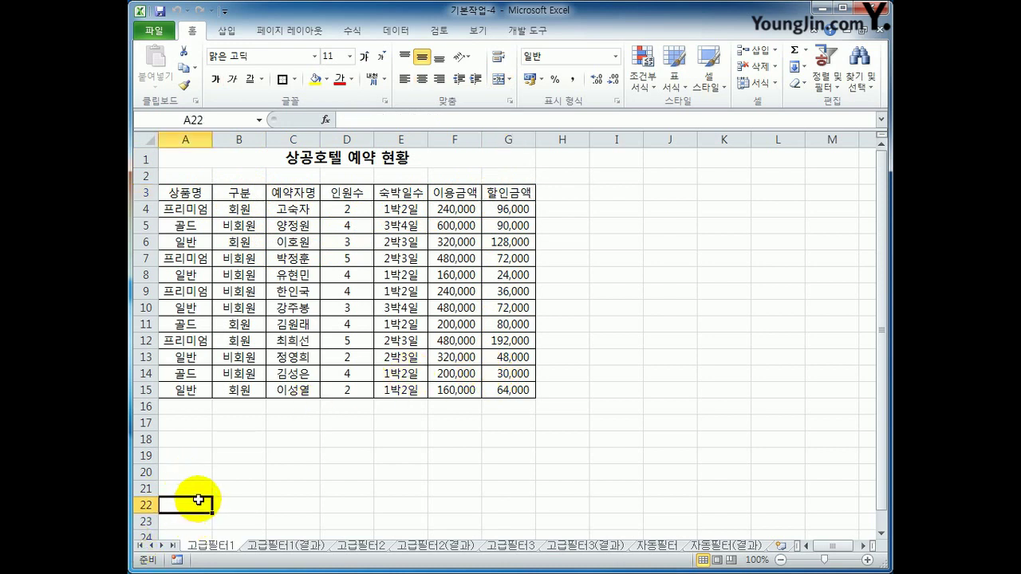
click(289, 548)
click(201, 438)
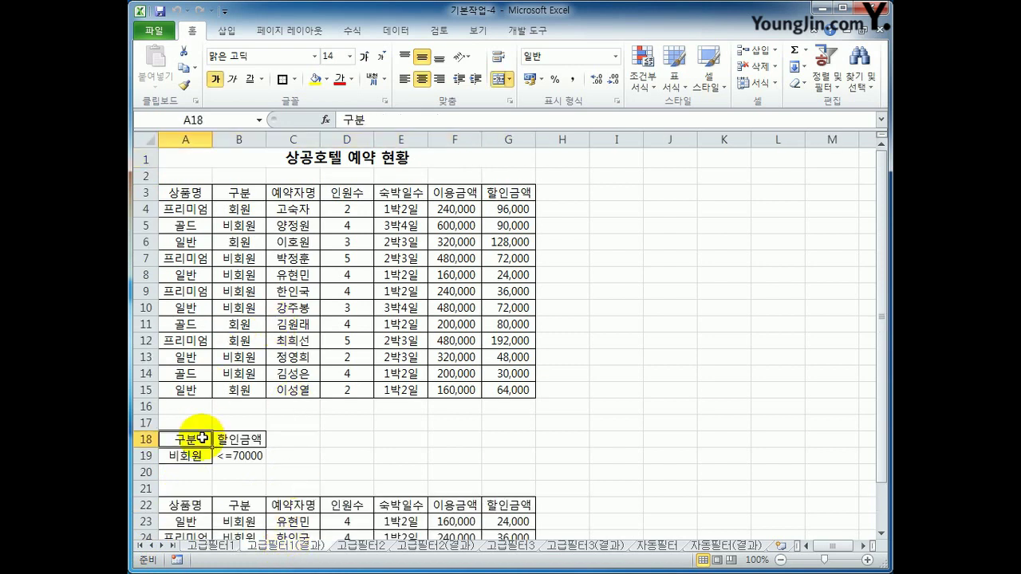
click(240, 226)
click(192, 456)
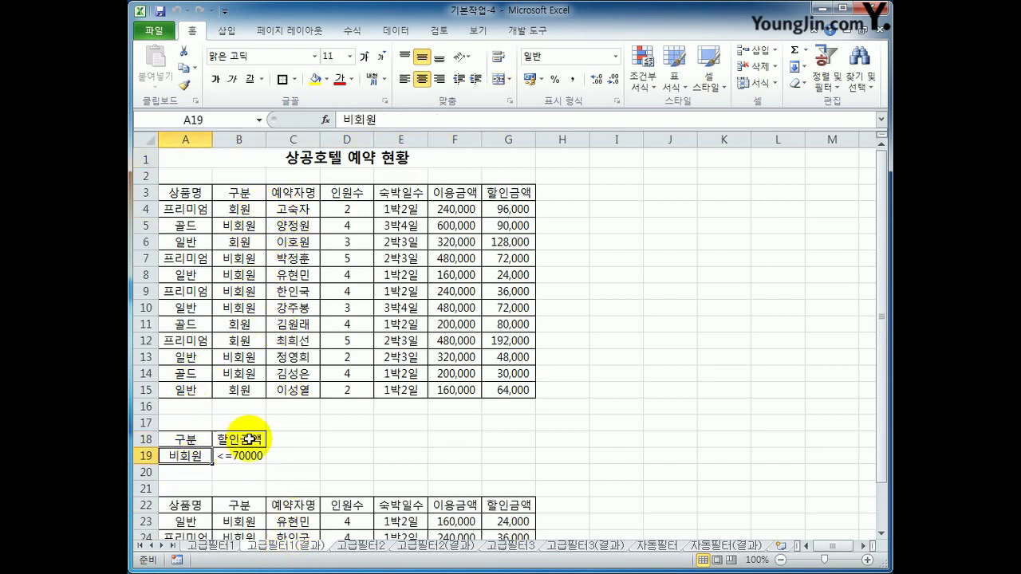
click(239, 439)
click(252, 457)
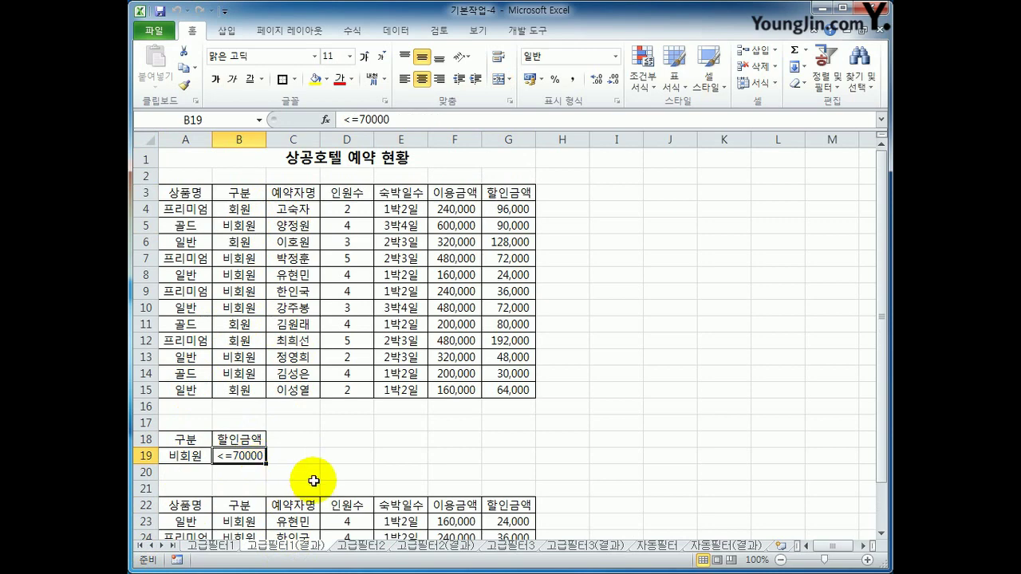
scroll(247, 406, down, 2)
drag(187, 336, 226, 356)
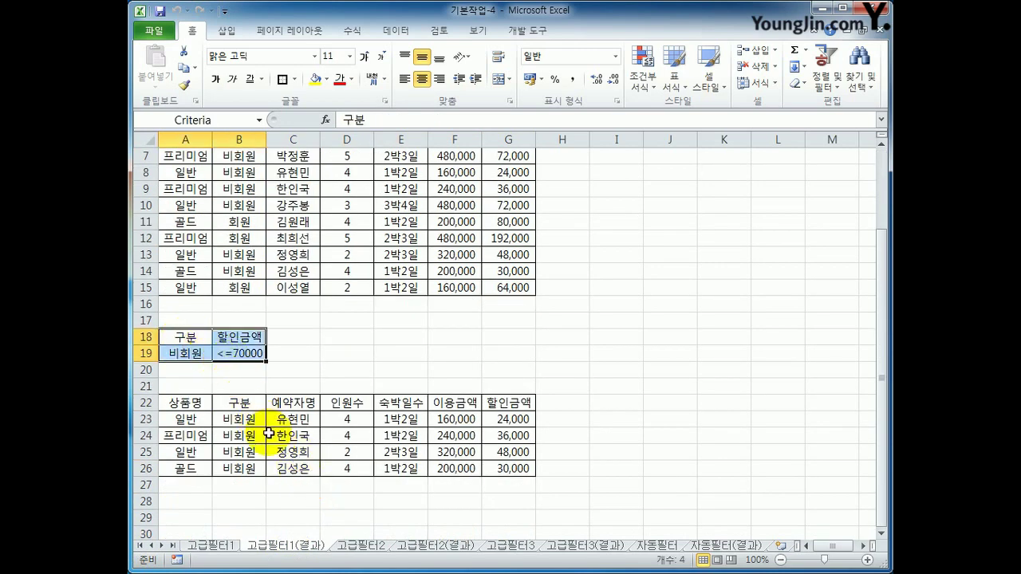
click(192, 402)
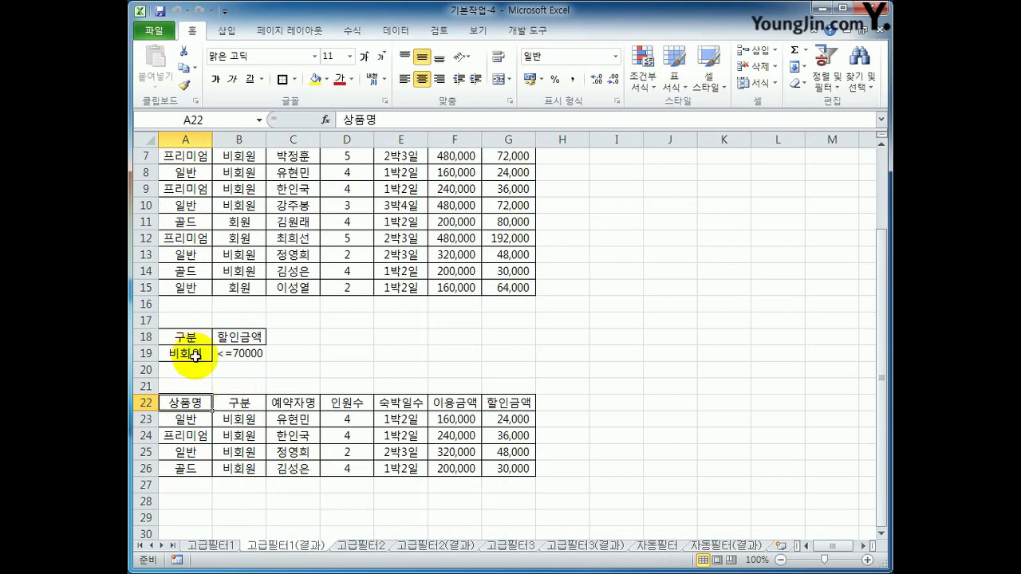
drag(194, 356, 243, 353)
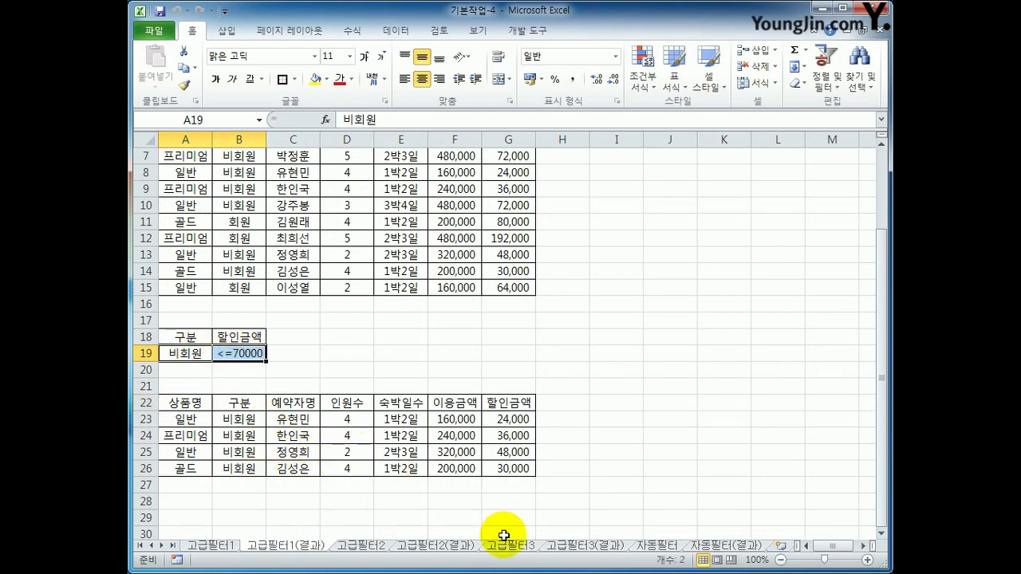
Review the finished sheets 고급필터2(결과) and 고급필터3(결과), examining how the 부서 and 급여 conditions are laid out in A18:B20.
click(456, 547)
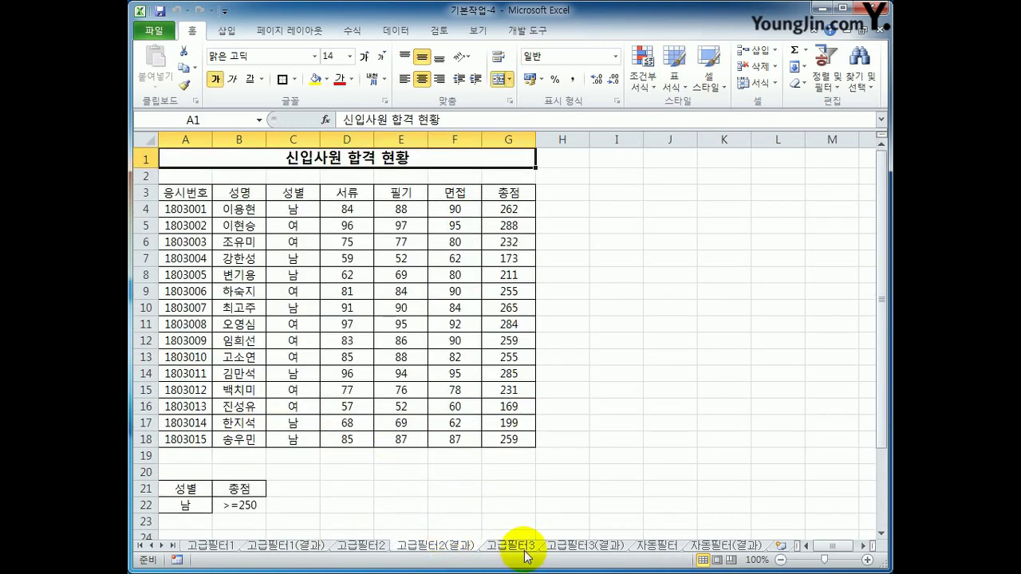
click(575, 547)
scroll(273, 499, down, 2)
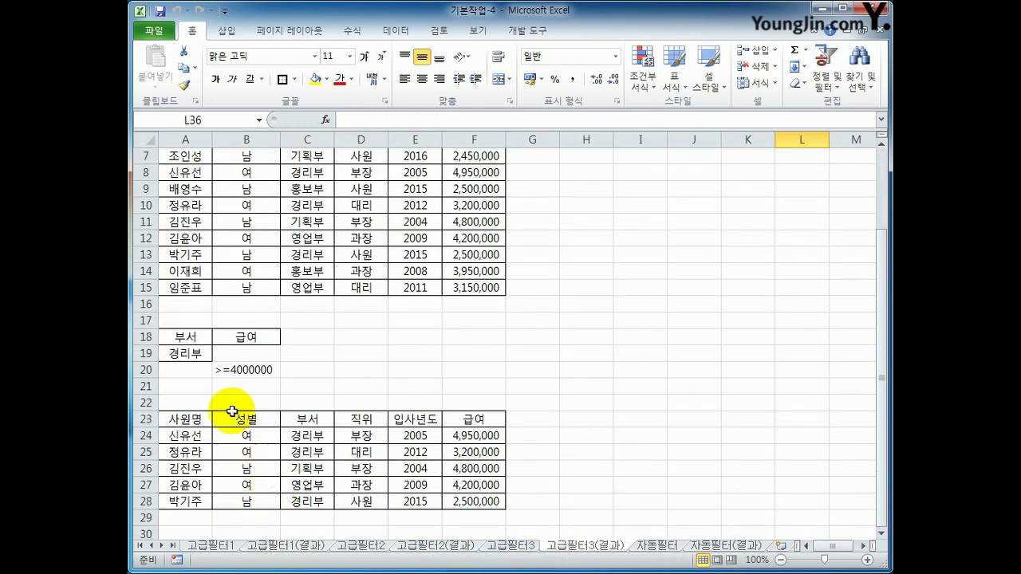
drag(201, 354, 244, 361)
drag(185, 369, 245, 370)
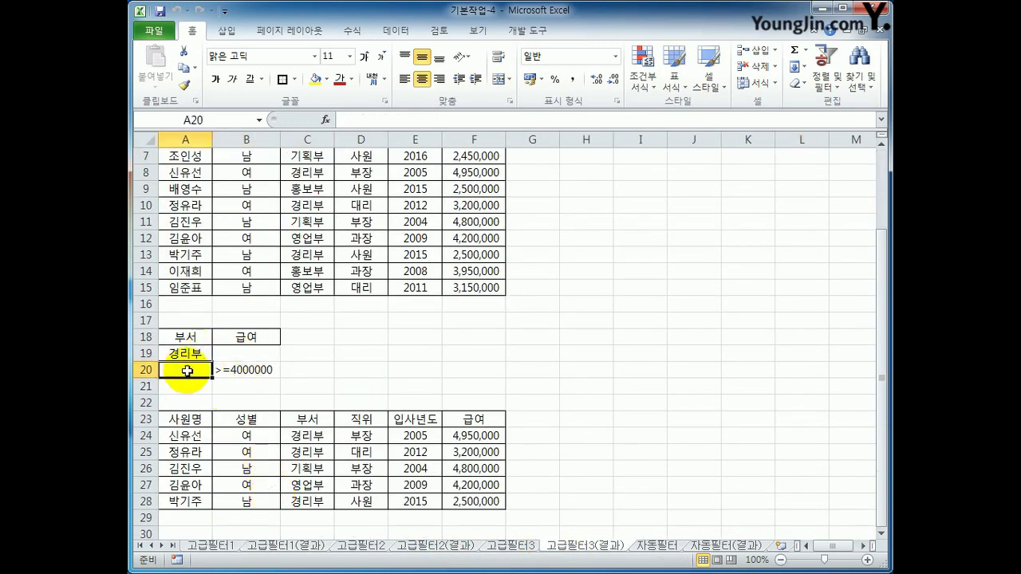
click(360, 370)
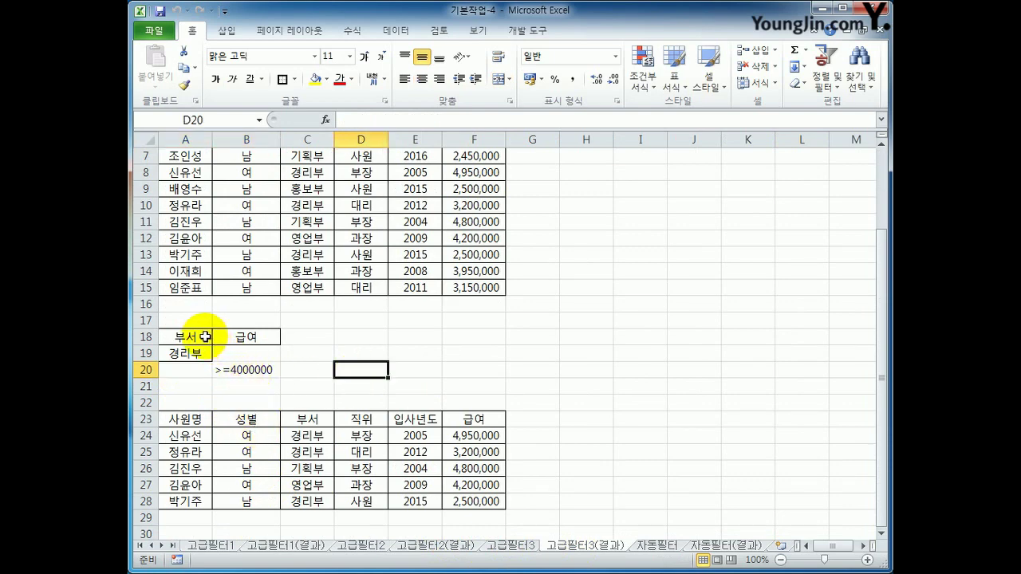
drag(199, 337, 255, 369)
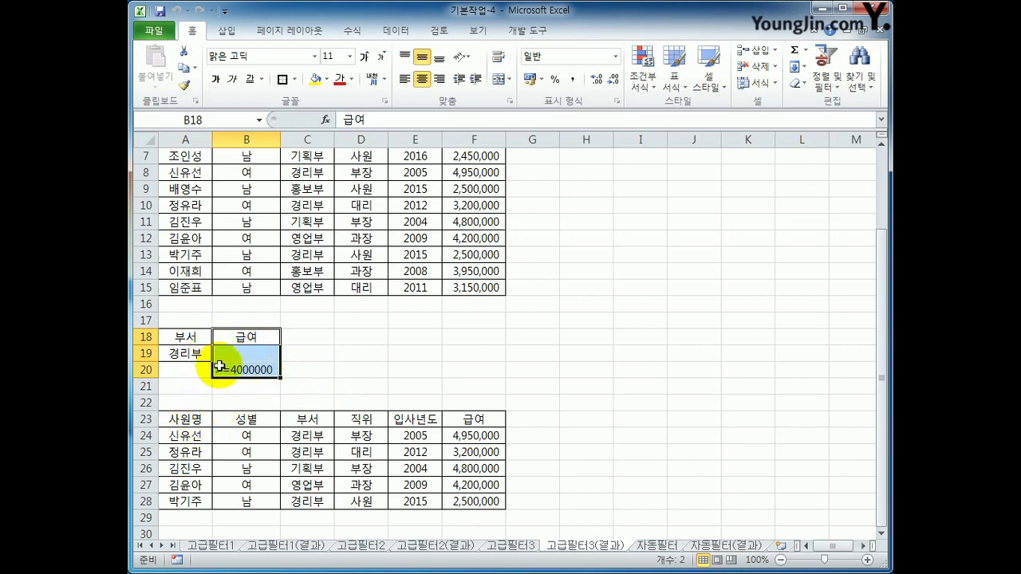
drag(185, 353, 209, 353)
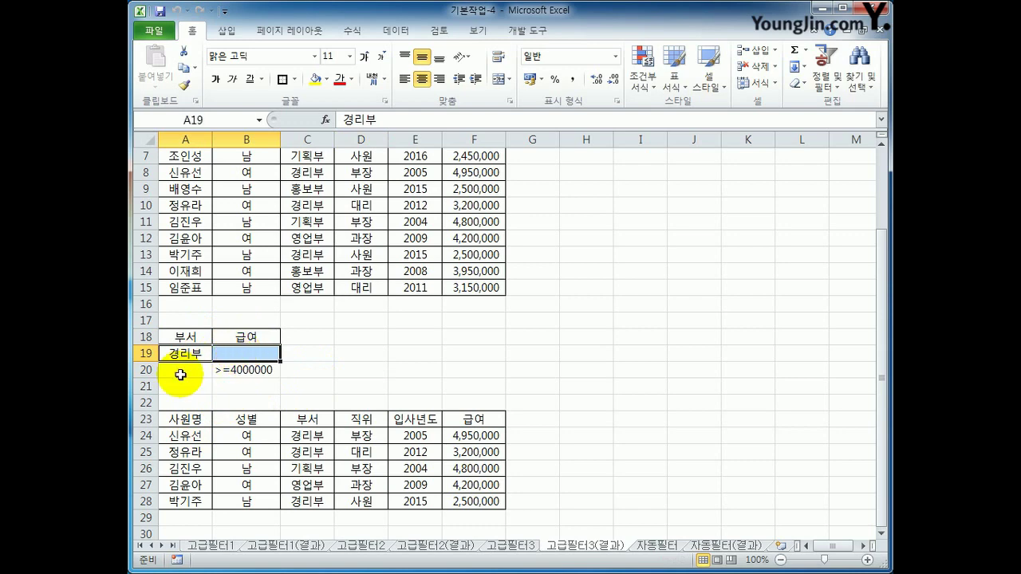
click(229, 370)
On sheet 고급필터1, copy the 구분 header and the 비회원 value in B5 into the criteria area starting at A18.
click(214, 545)
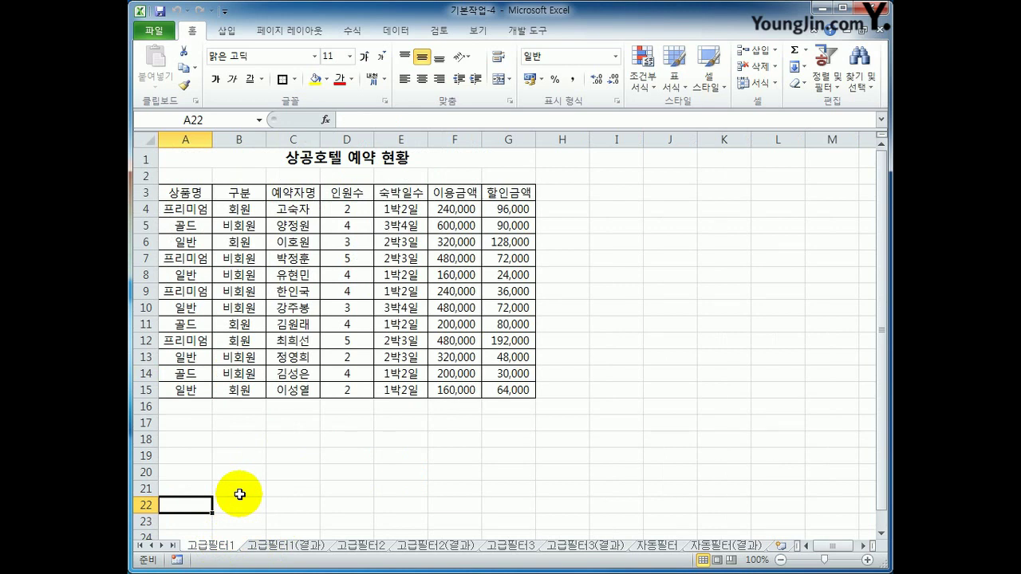
click(237, 192)
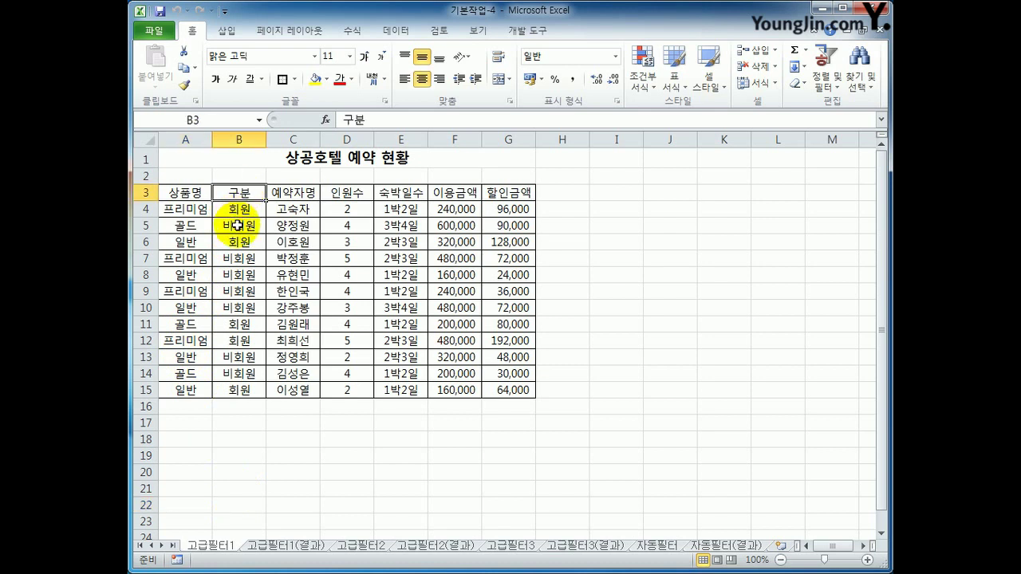
ctrl+click(238, 225)
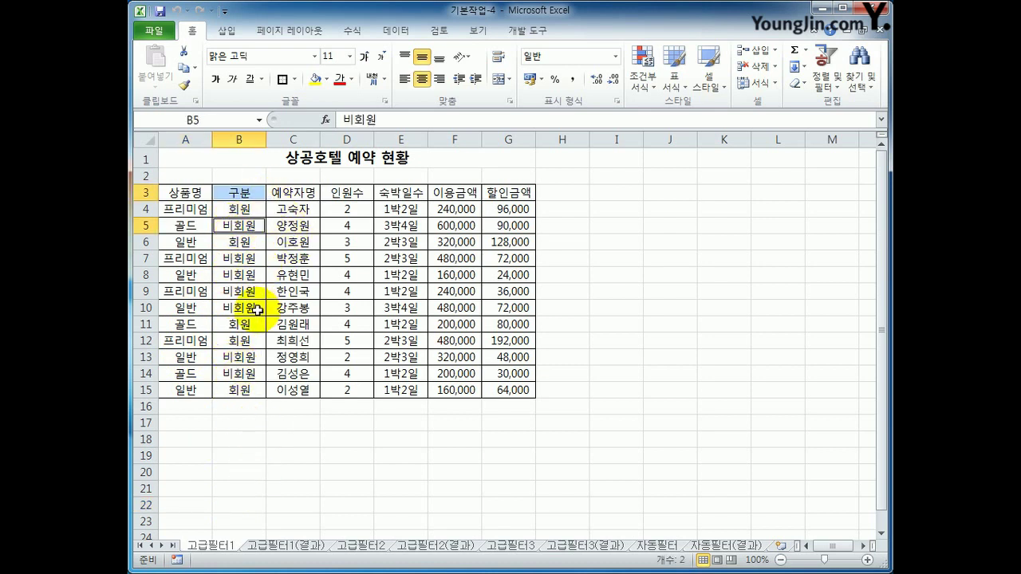
key(ctrl+c)
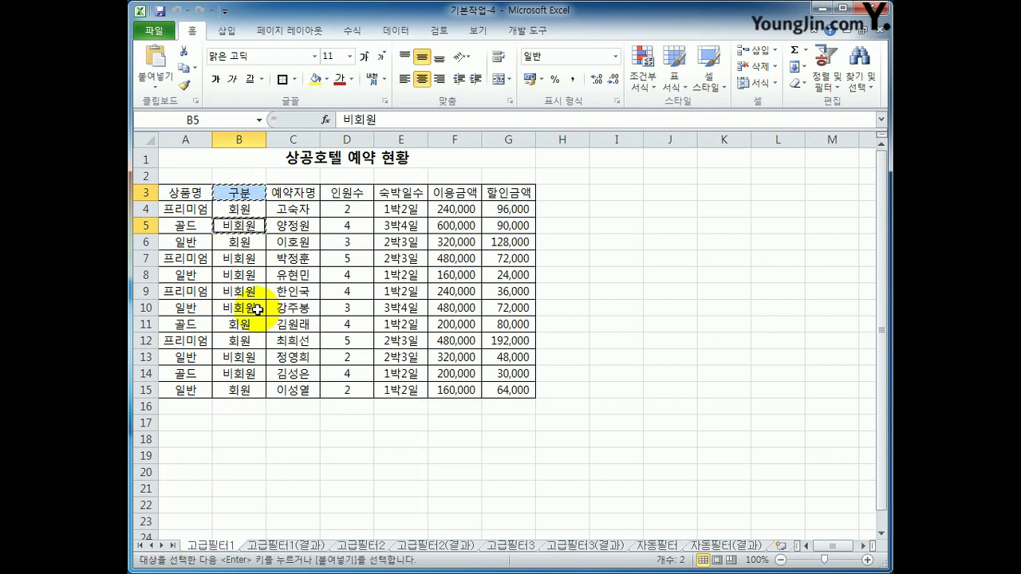
click(193, 435)
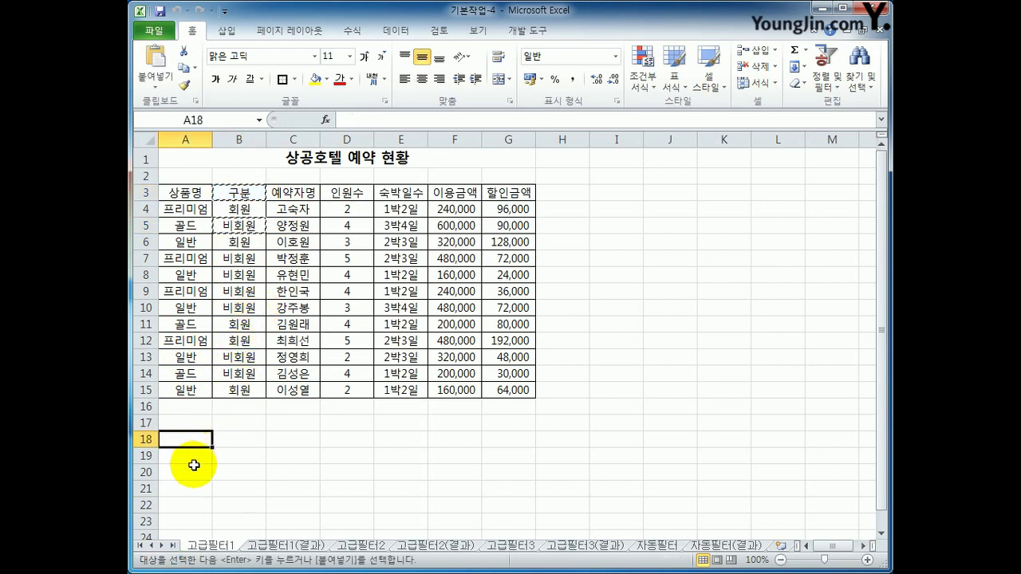
key(ctrl+v)
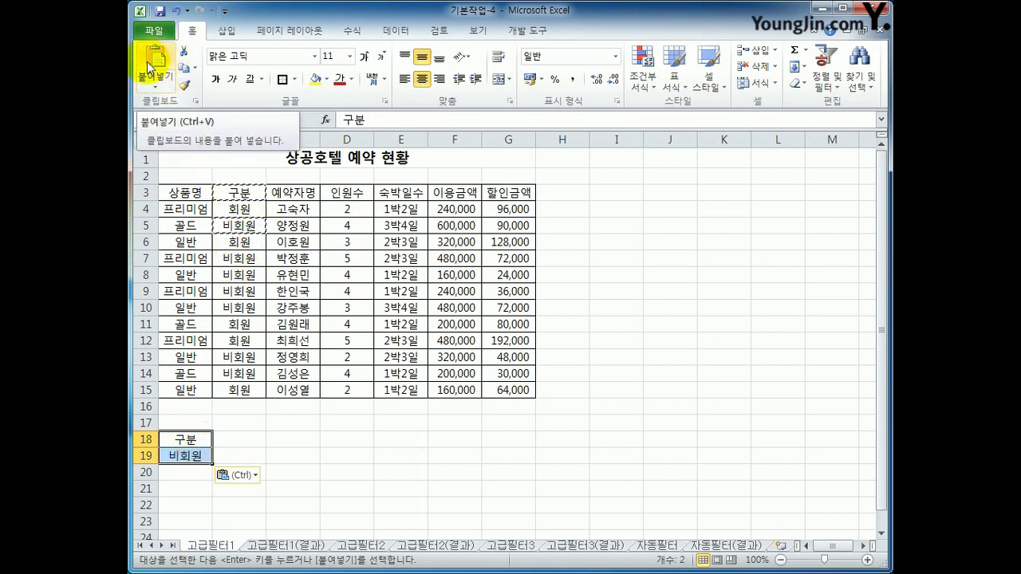
Copy the 할인금액 header from G3 to B18 and enter the condition <=70000 beneath it in B19.
click(518, 192)
key(ctrl+c)
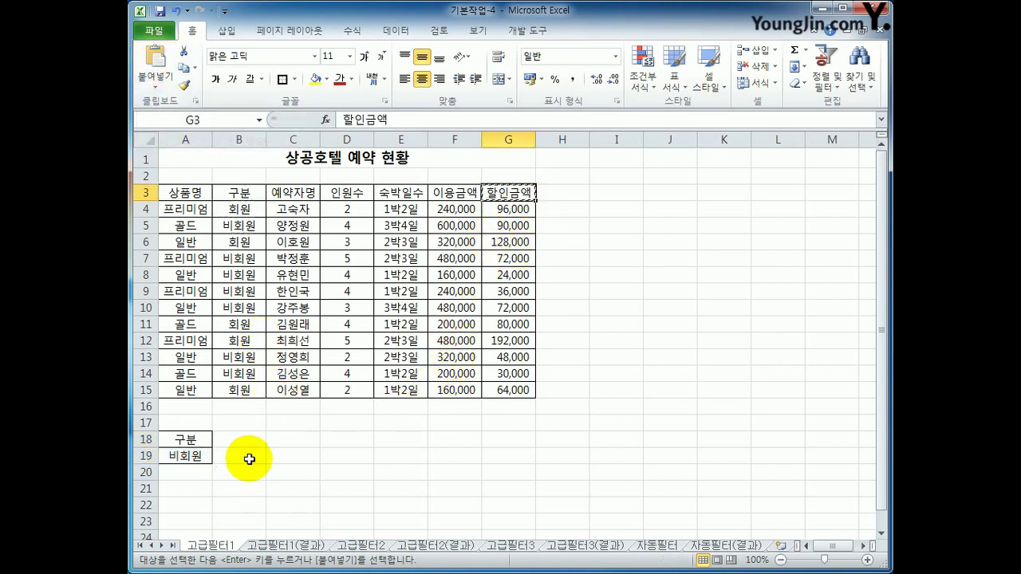
click(244, 438)
key(ctrl+v)
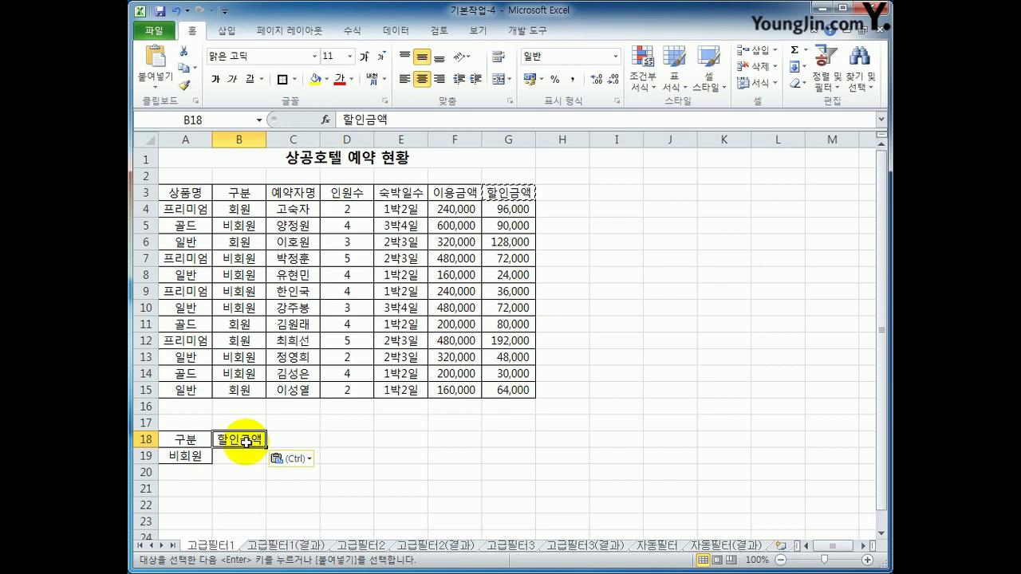
click(242, 451)
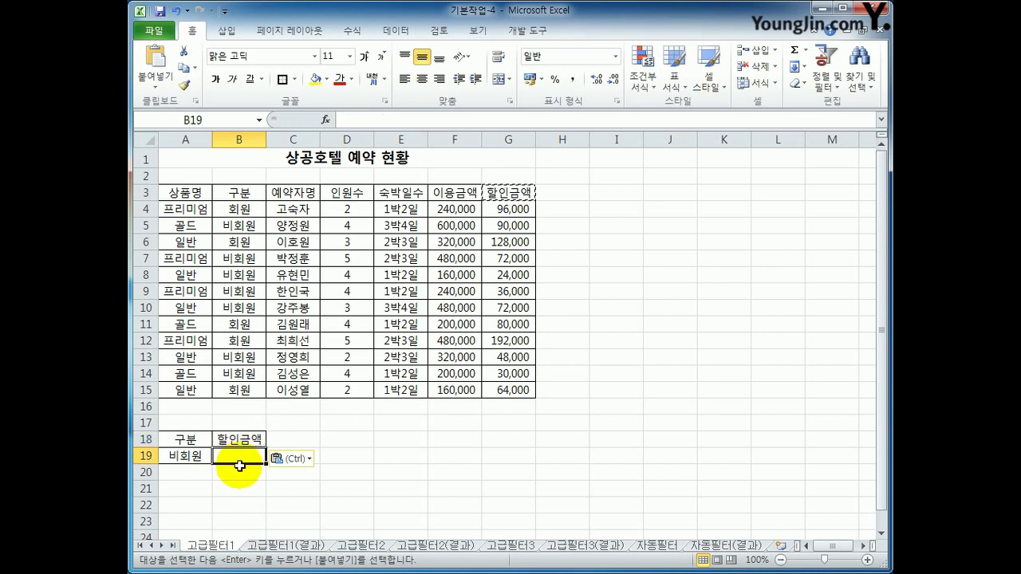
text(<)
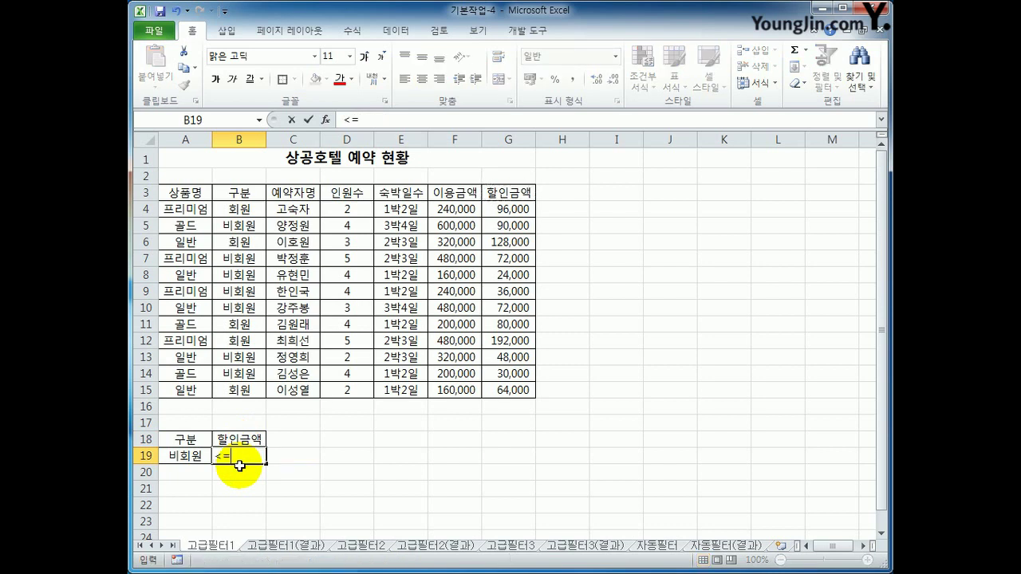
text(=70000)
key(Return)
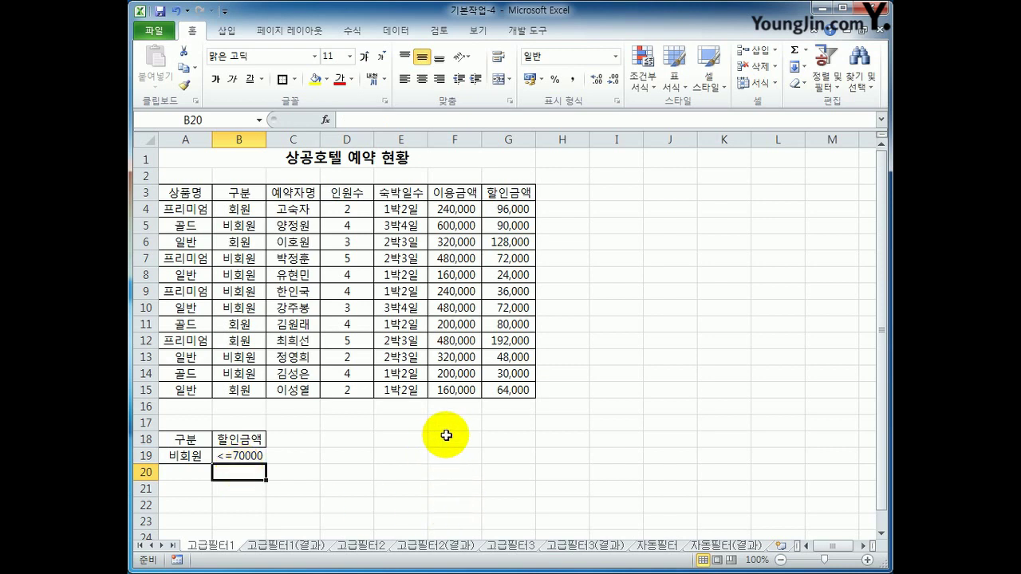
Start an operator reference beside the criteria by entering >= in F18 and its meaning 이상 in G18.
click(451, 438)
text(>=)
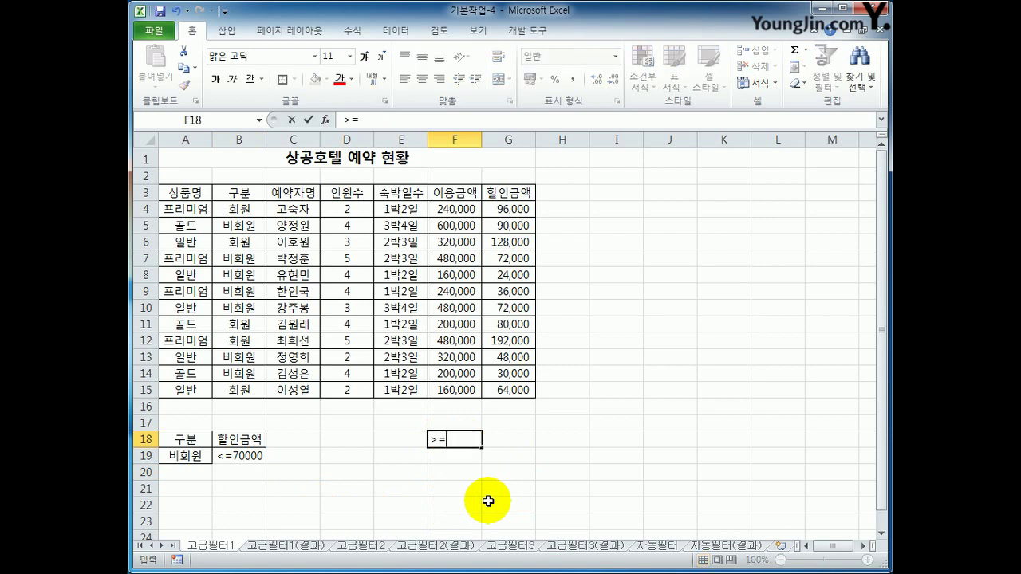
key(Tab)
text(d)
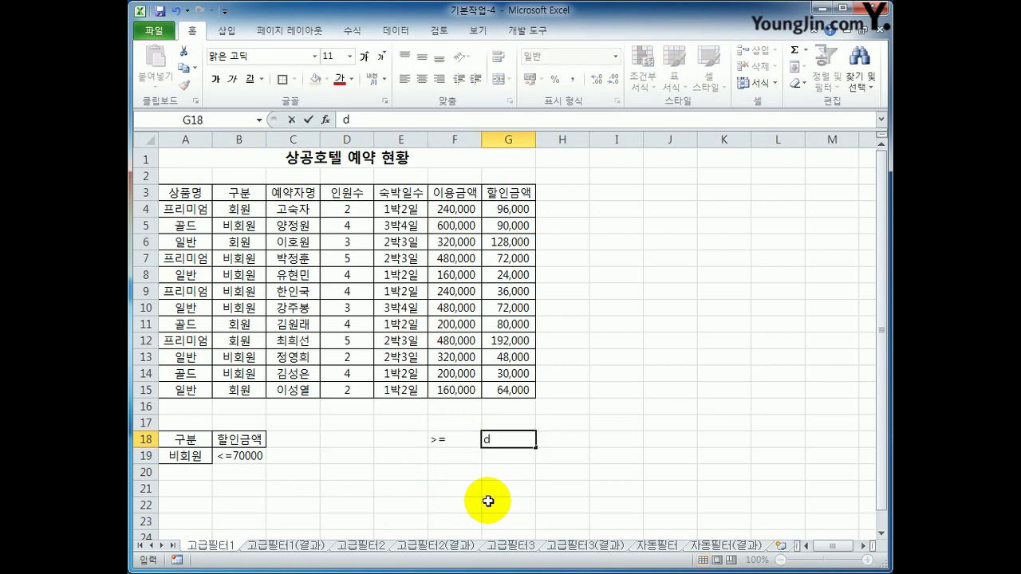
text(이상)
key(Return)
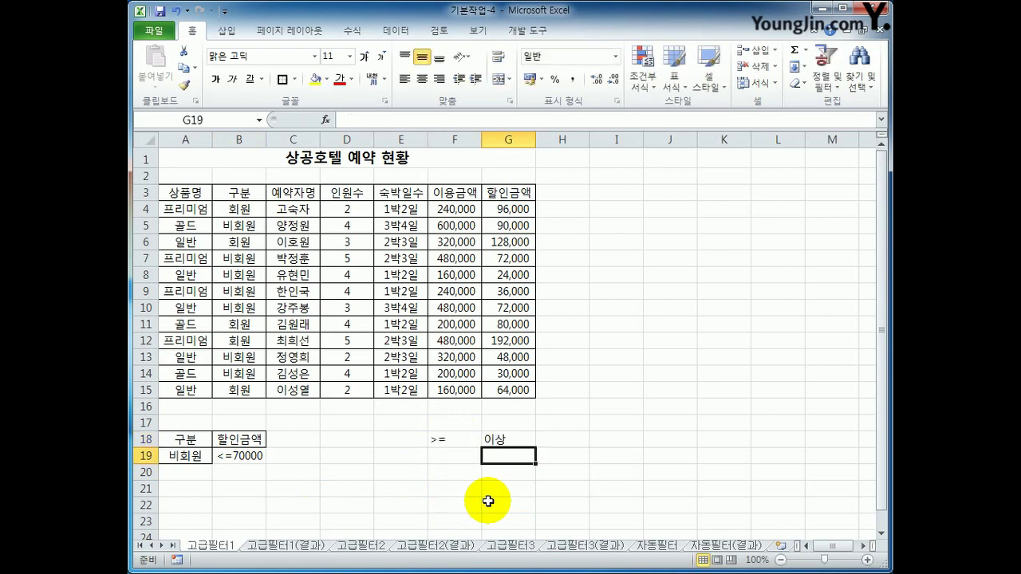
Add the <= operator in F19 with its meaning 이하 in G19.
key(Up)
key(Right)
key(Left)
key(Left)
key(Down)
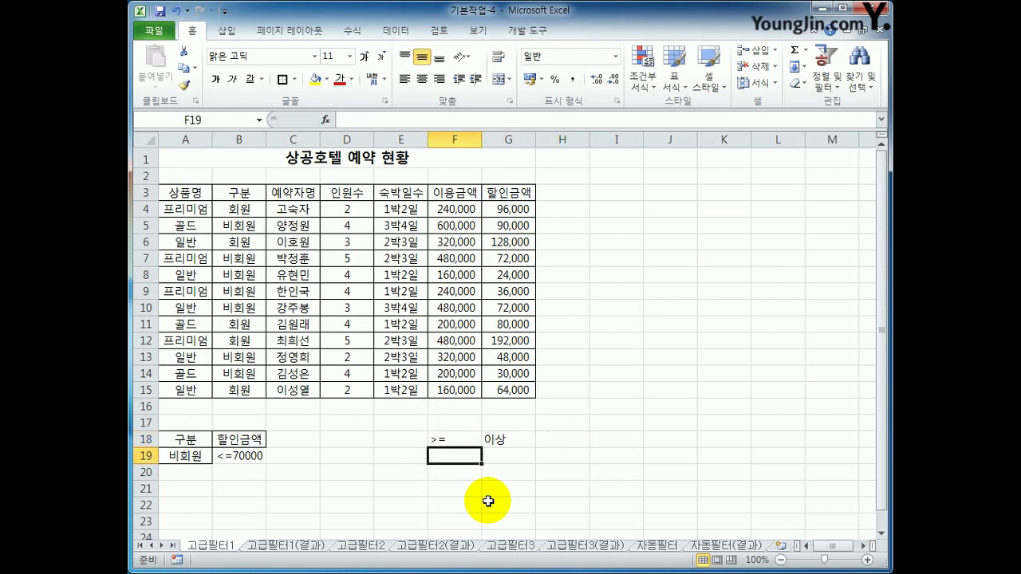
text(<=)
key(Tab)
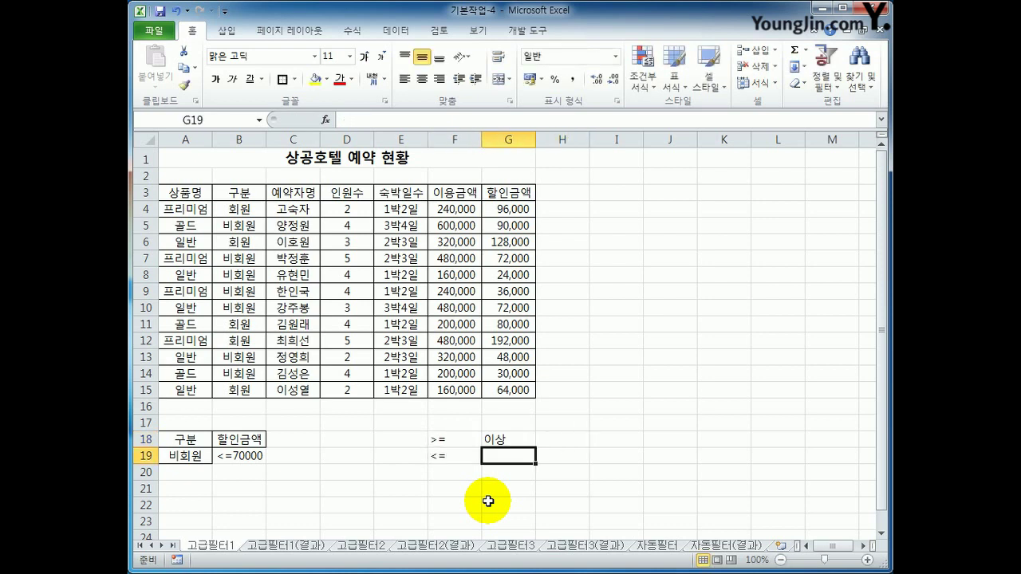
text(ㅇ;이하)
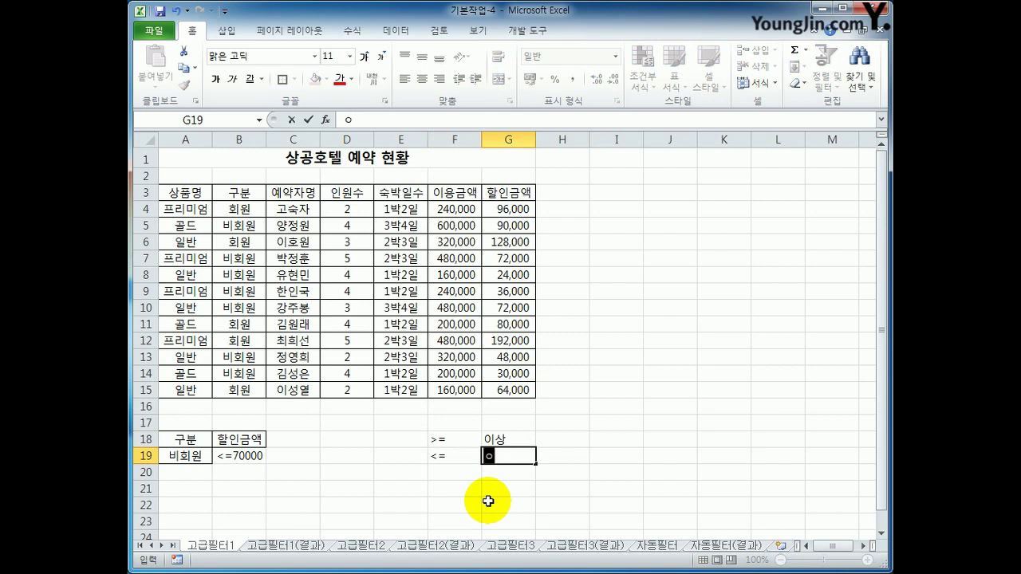
key(Return)
Add the > operator in F20 with its meaning 초과 in G20.
key(Left)
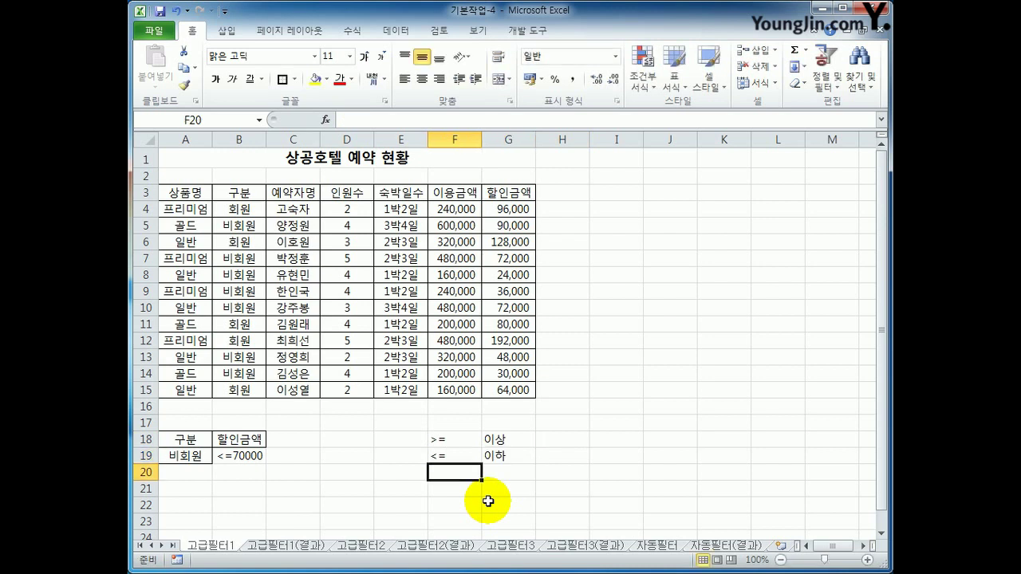
text(>)
key(Tab)
text(초고)
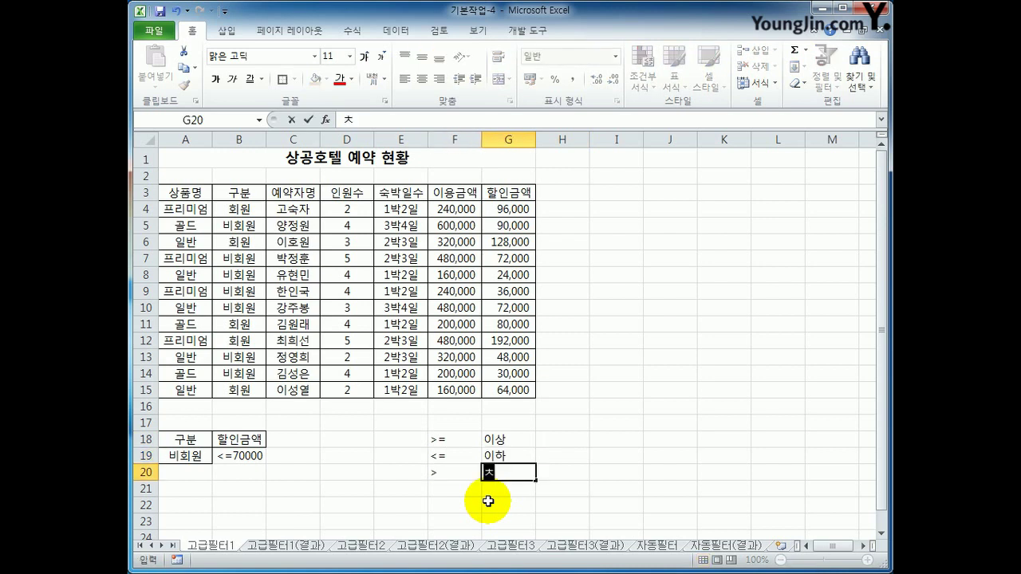
text(ㅏ)
key(Return)
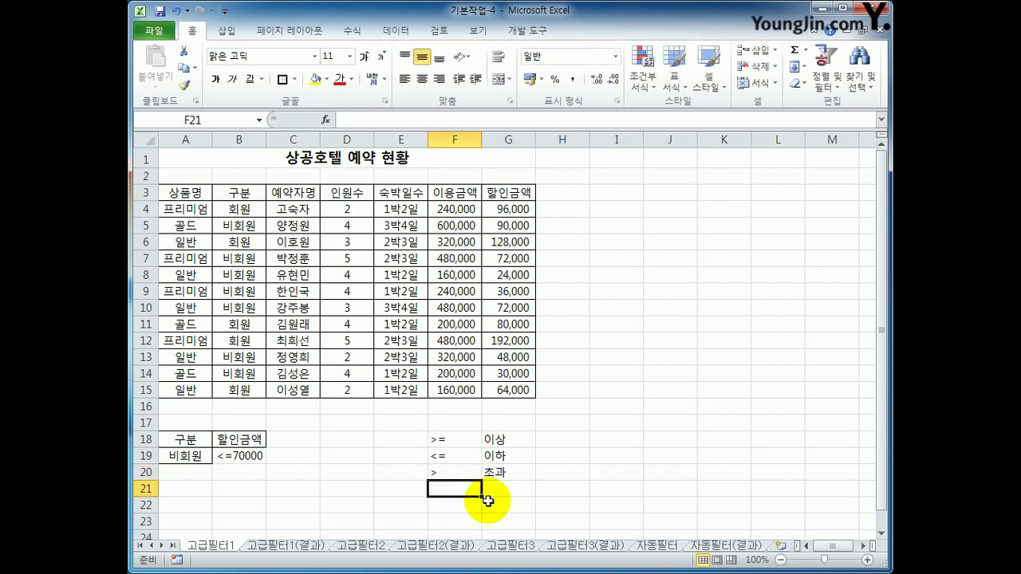
Add the < operator in F21 with its meaning 미만 in G21.
text(<)
key(Tab)
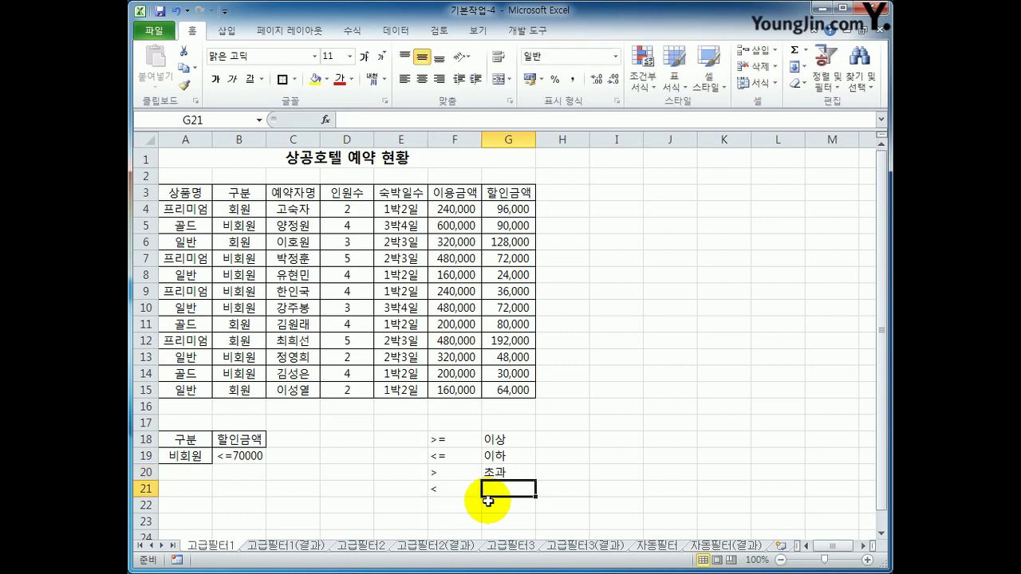
text(미마ㄴ)
key(Return)
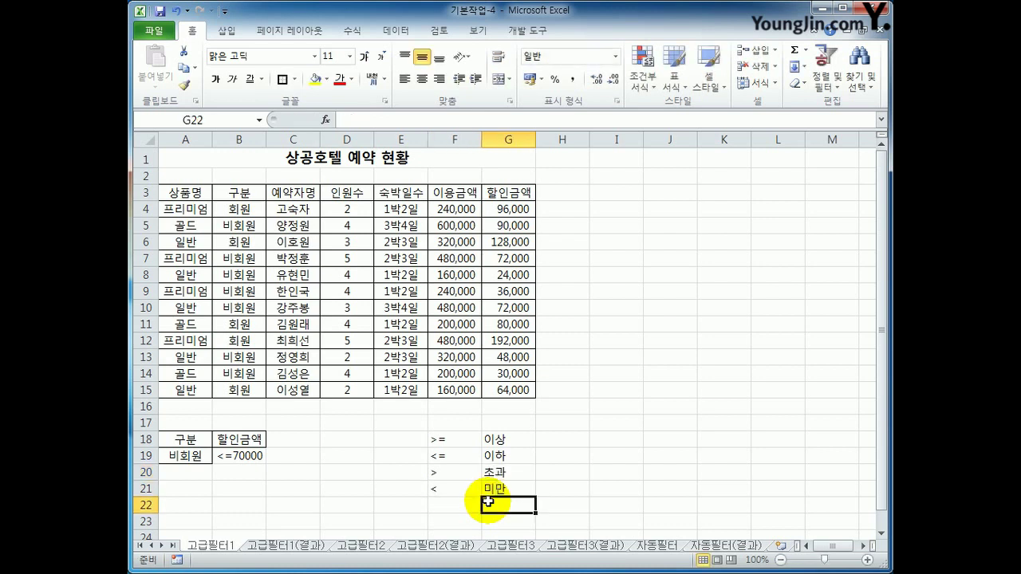
Move the comparison-operator reference from F18:G21 to I3:J6, beside the reservation table.
drag(446, 439, 506, 475)
click(467, 488)
drag(460, 438, 659, 232)
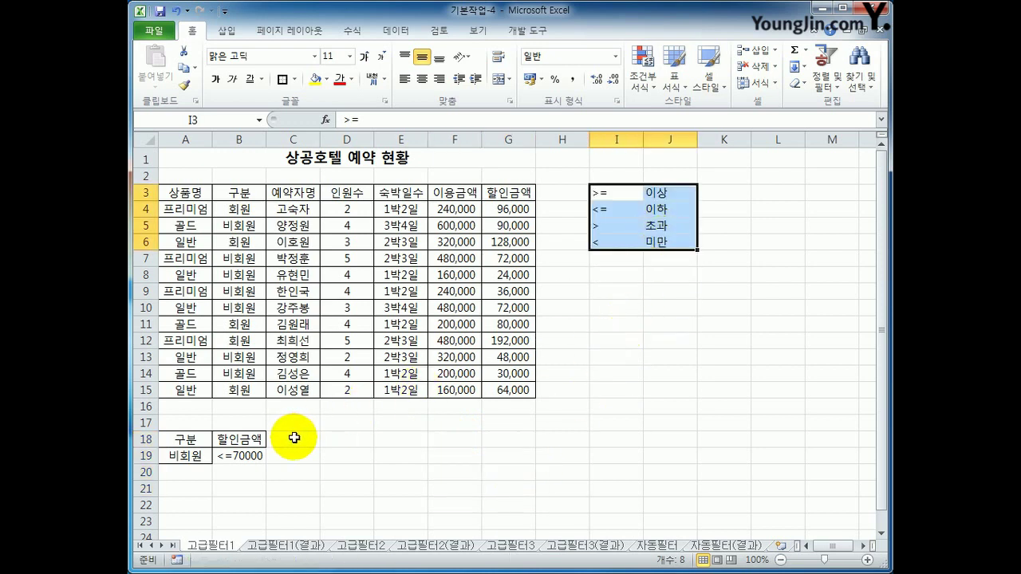
Start an advanced filter on the reservation table with list range A3:G15 and criteria range A18:B19.
click(193, 192)
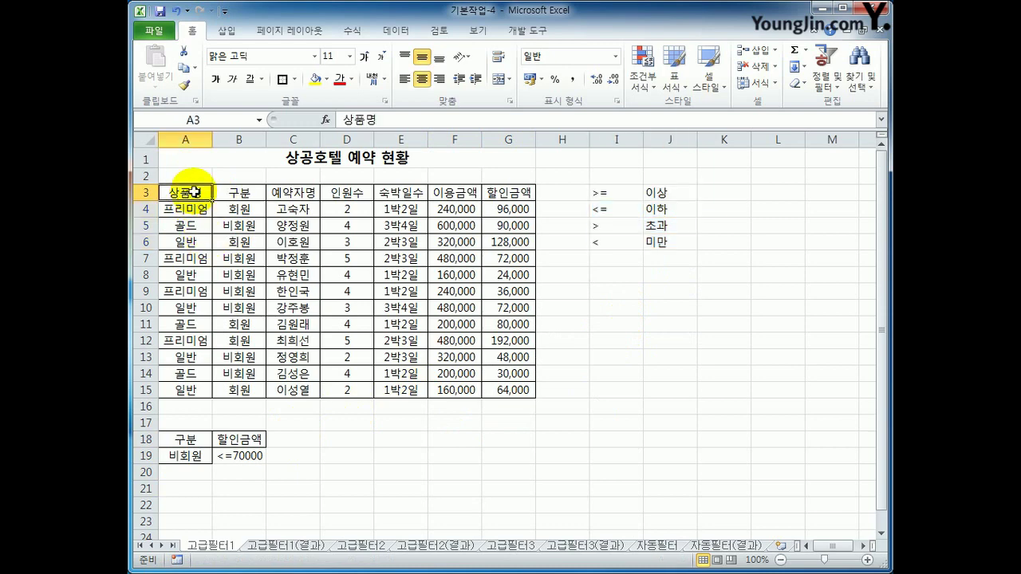
drag(193, 192, 515, 390)
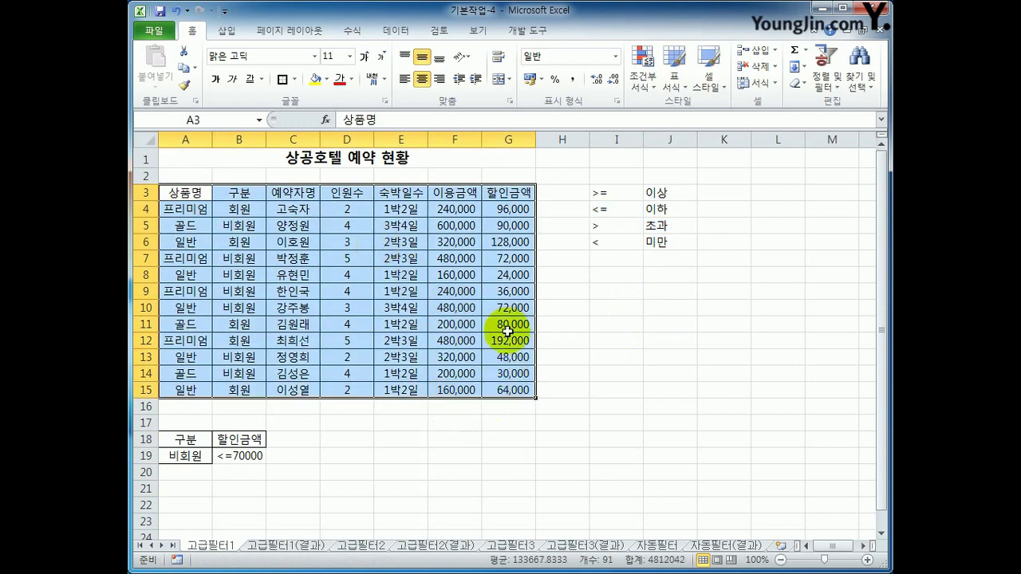
click(206, 193)
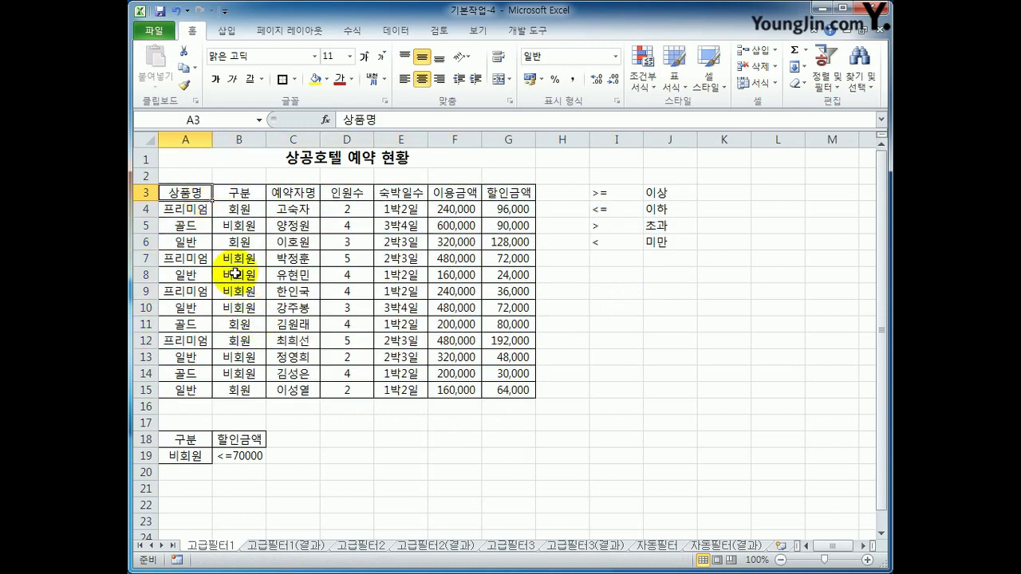
click(394, 30)
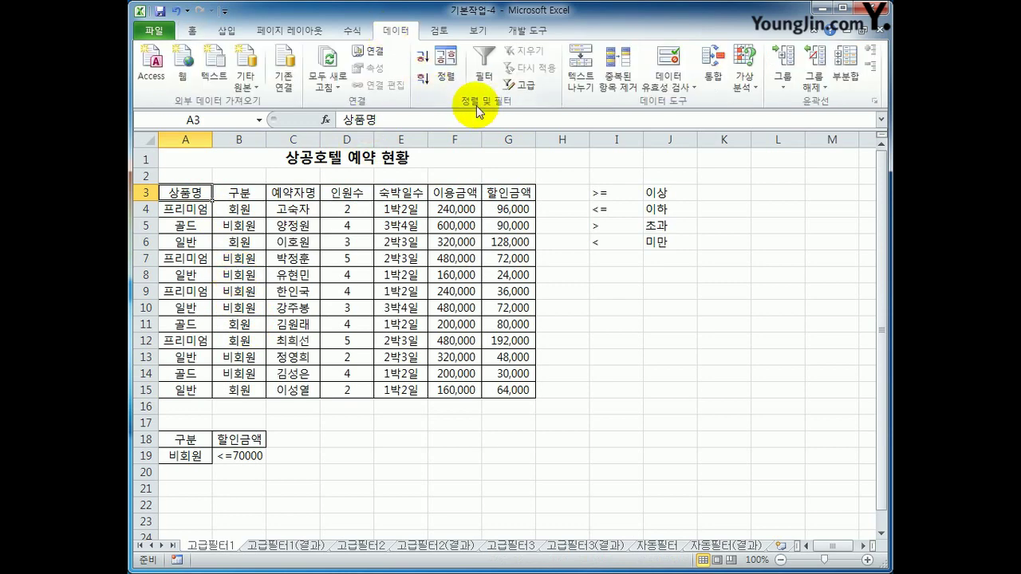
click(530, 88)
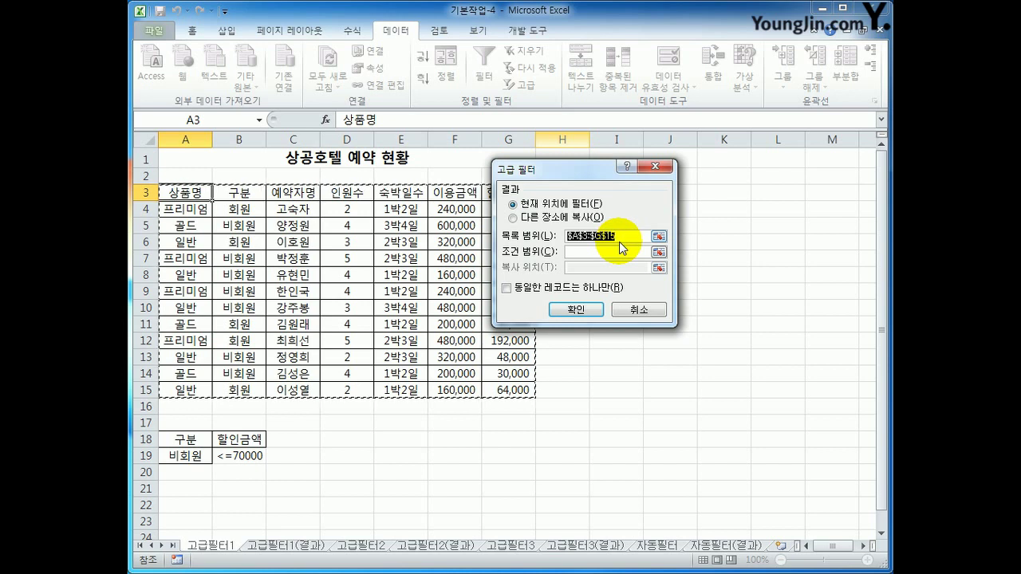
drag(208, 197, 491, 396)
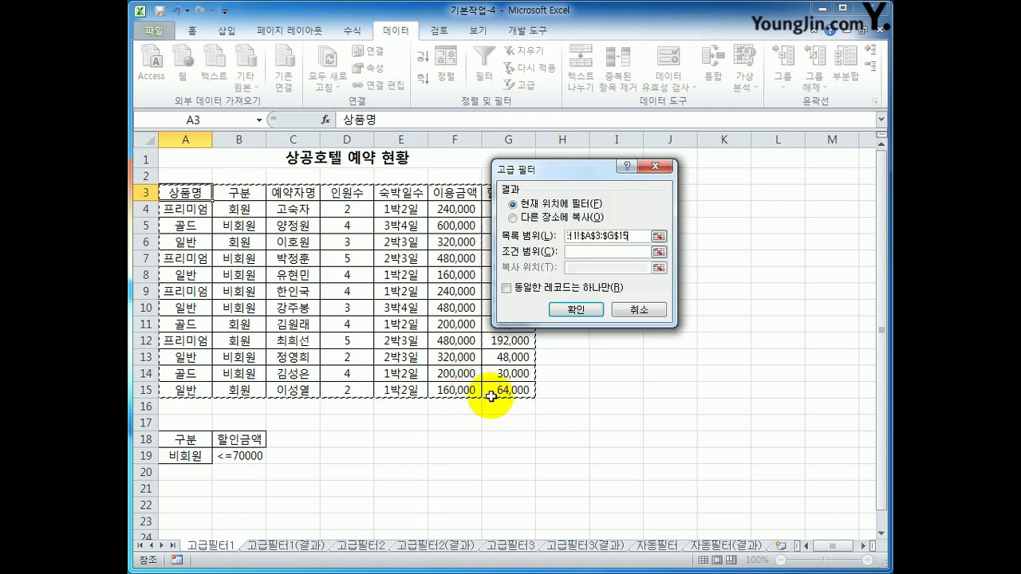
click(581, 252)
drag(179, 438, 227, 455)
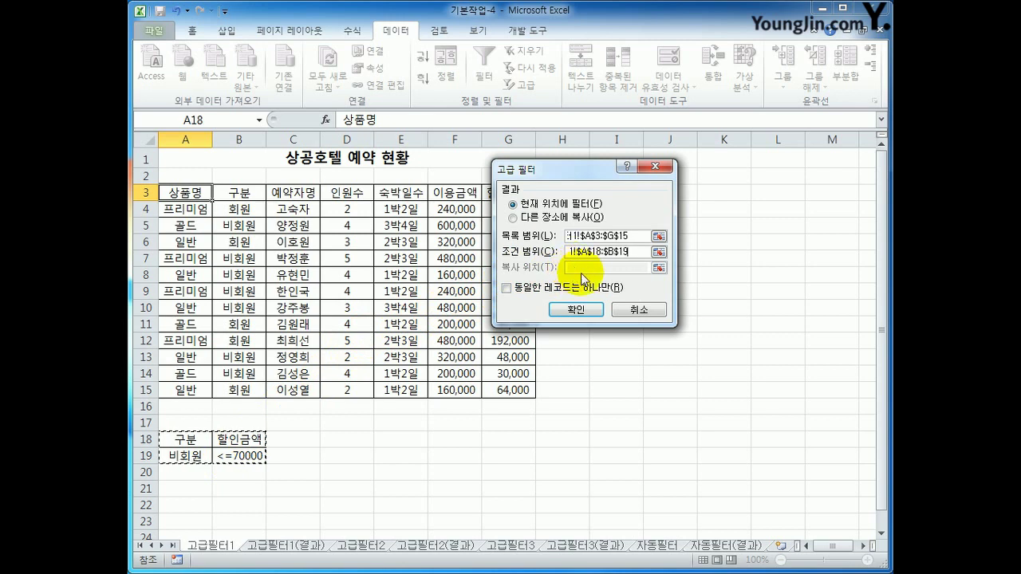
Run the filter with results copied to another location at A22, and check the extracted 구분 and 할인금액 columns.
click(522, 218)
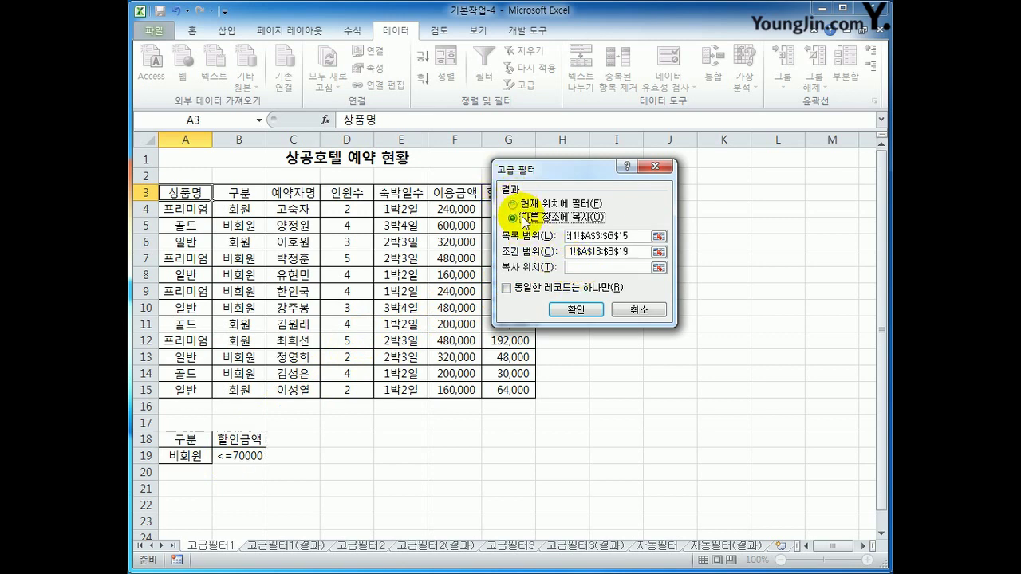
click(600, 268)
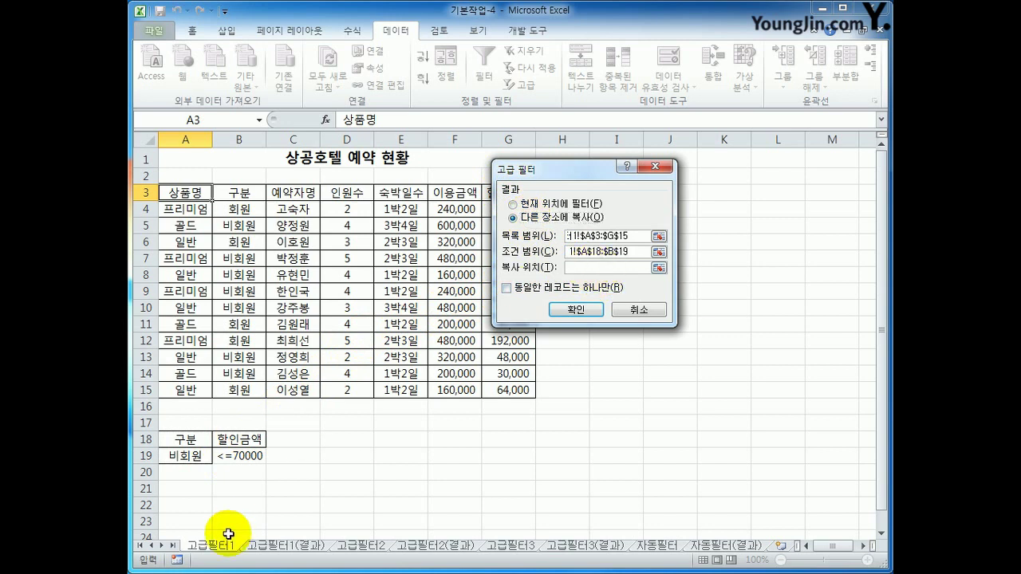
click(191, 507)
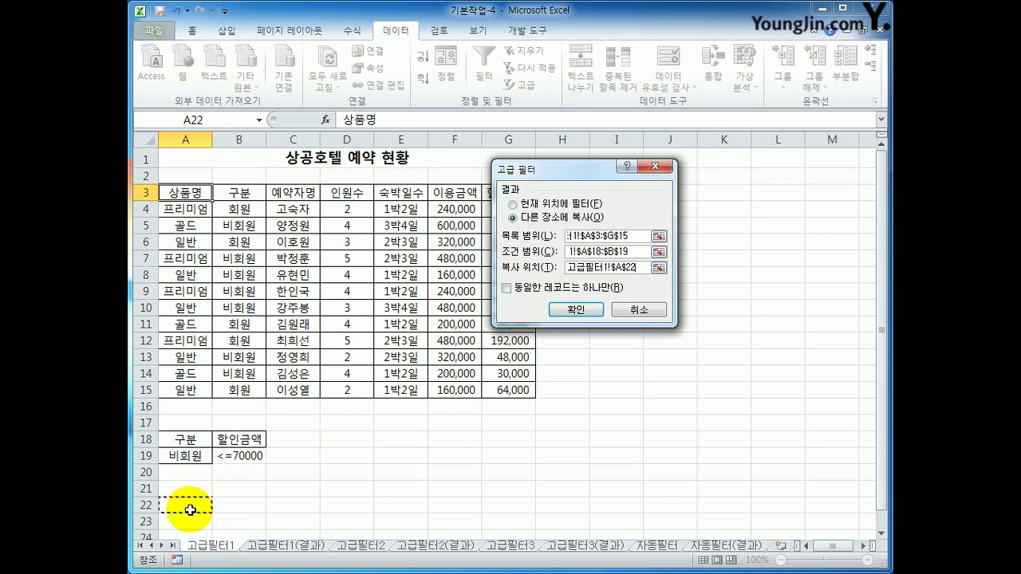
click(581, 310)
scroll(551, 406, down, 2)
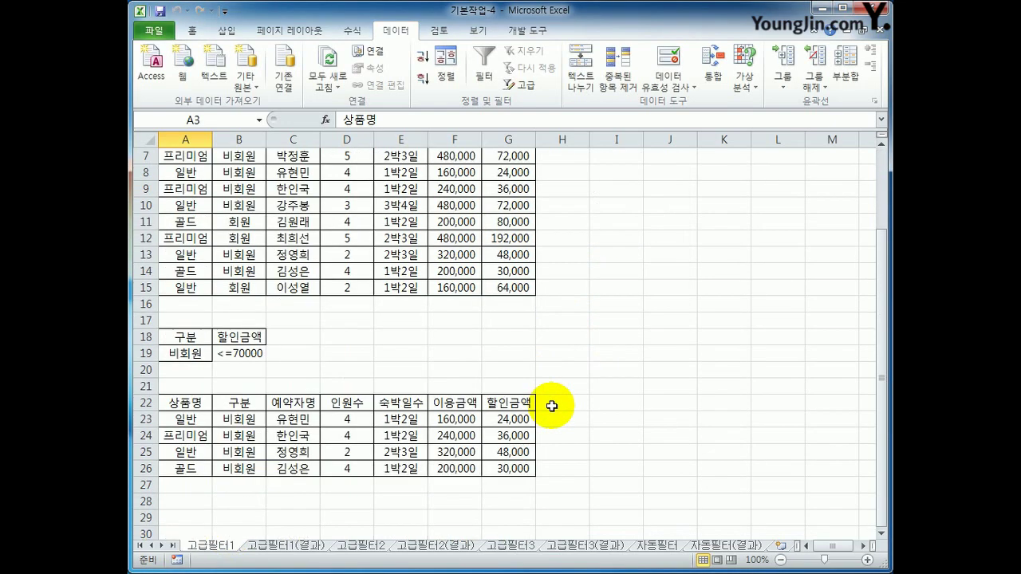
drag(239, 403, 249, 469)
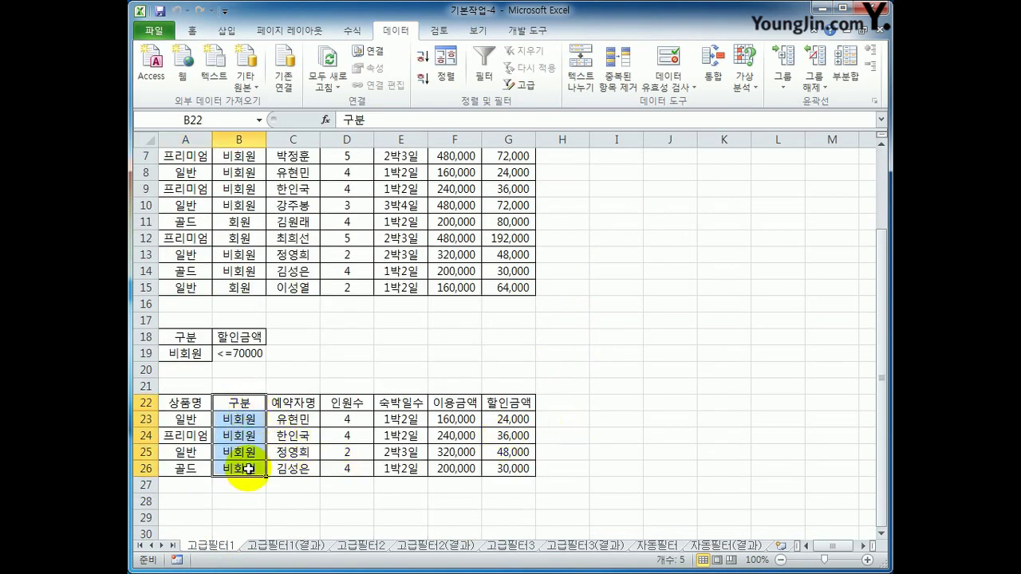
drag(519, 402, 518, 474)
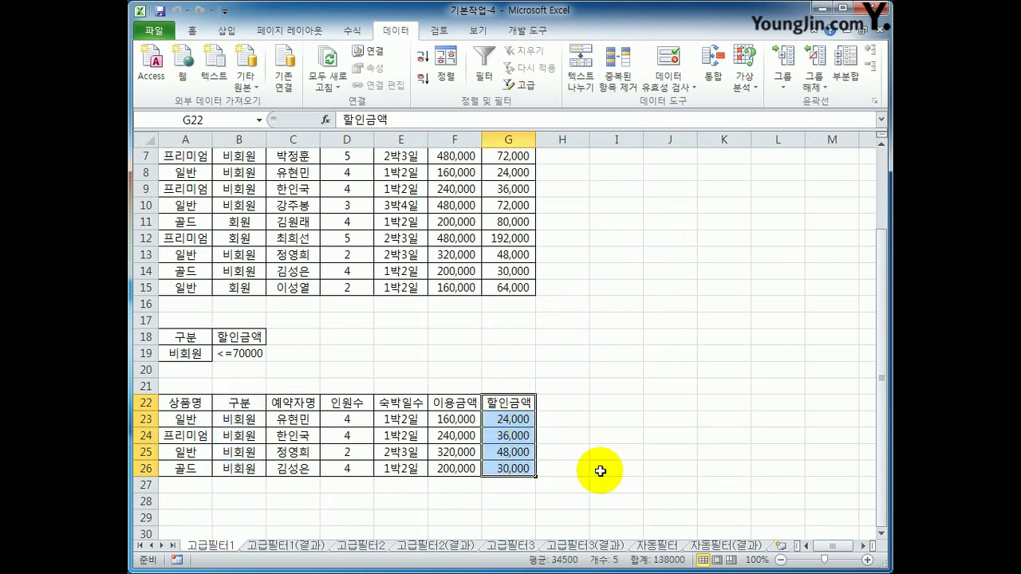
scroll(600, 471, up, 2)
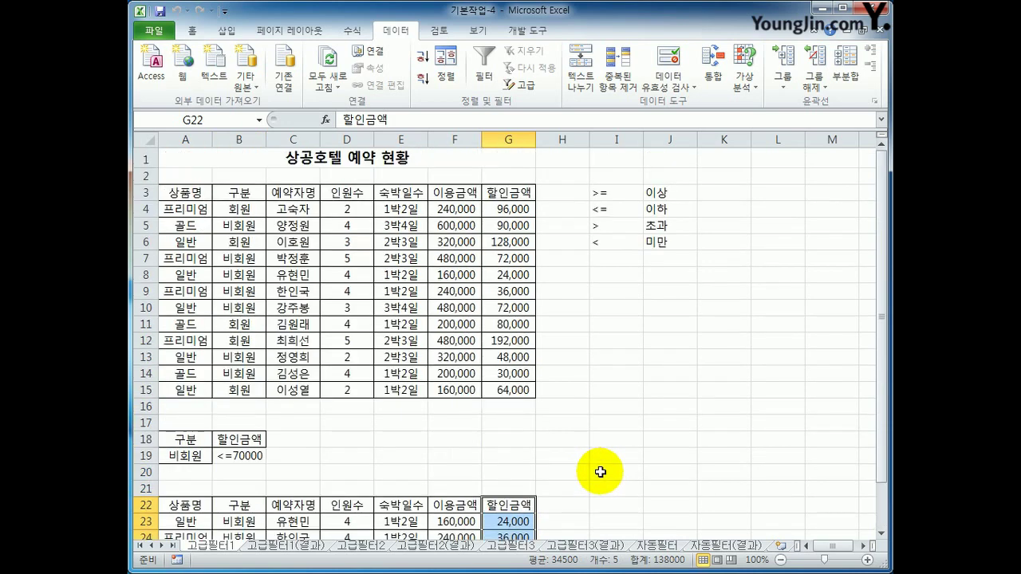
On sheet 고급필터2, copy the 성별 header and the value 남 from C3:C4 to A21:A22 as a filter criterion.
click(375, 547)
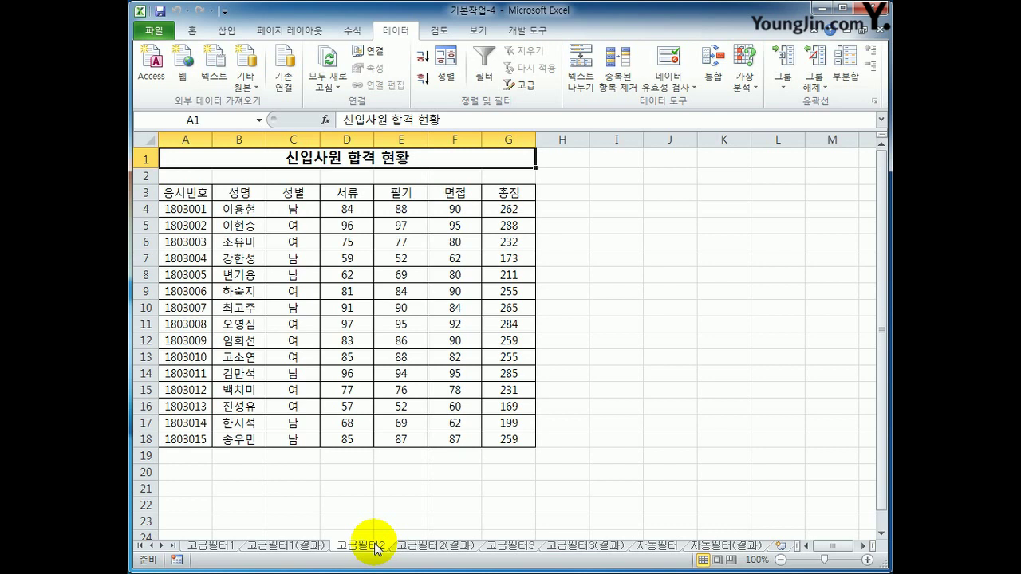
drag(294, 194, 309, 216)
key(ctrl+c)
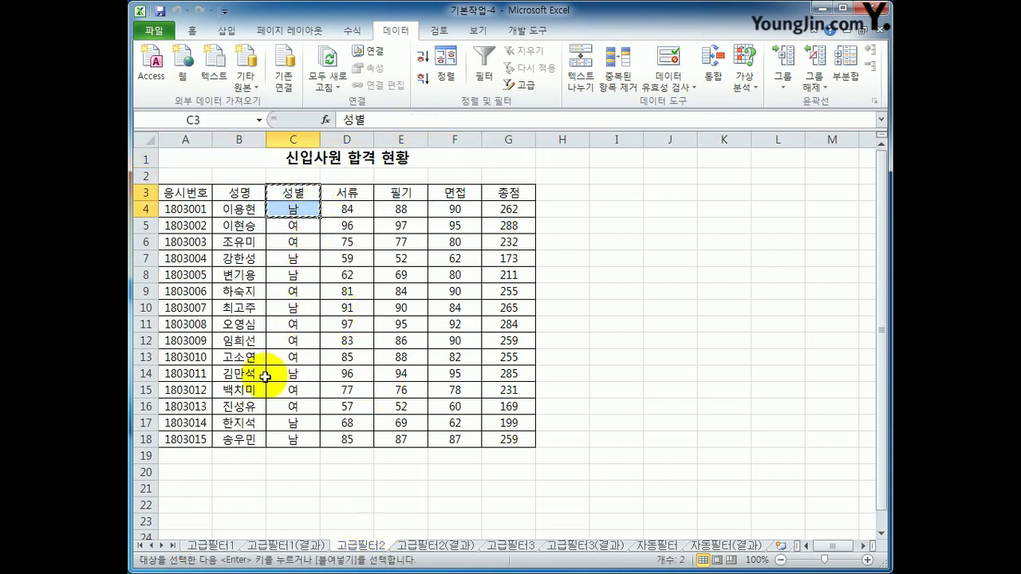
click(189, 491)
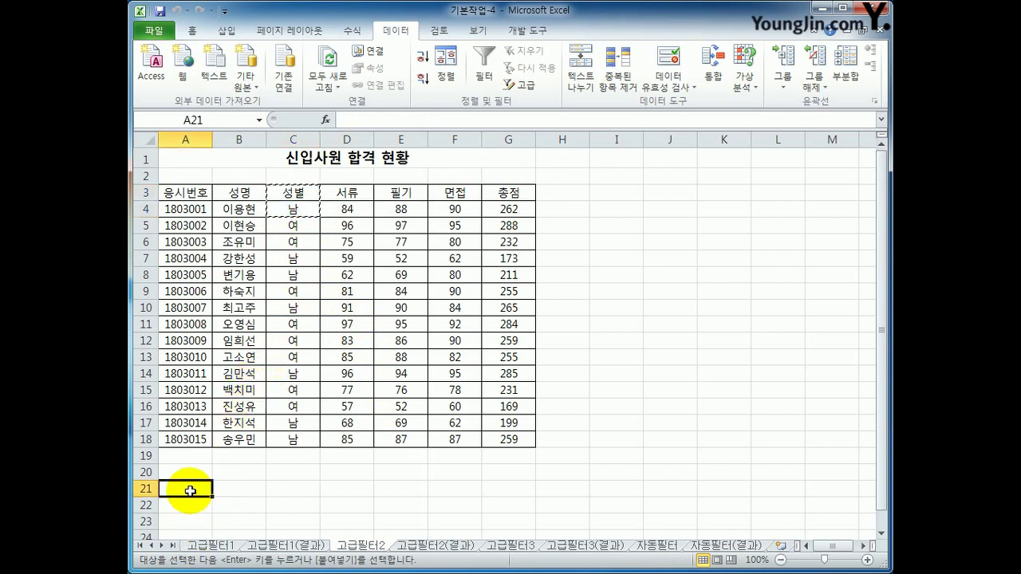
key(ctrl+v)
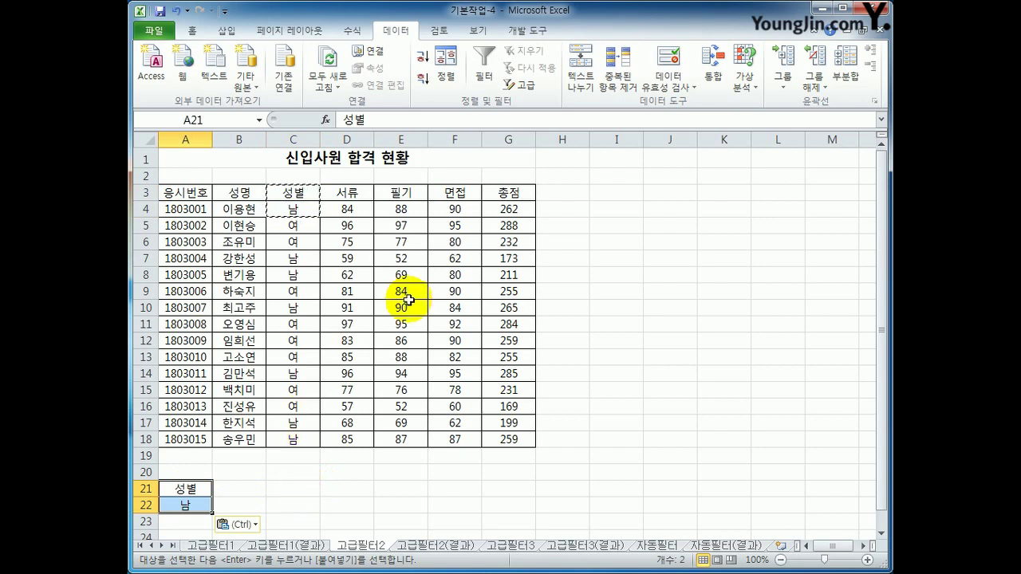
Copy the 총점 header from G3 to B21 and enter the condition >=250 beneath it in B22.
click(498, 193)
key(ctrl+c)
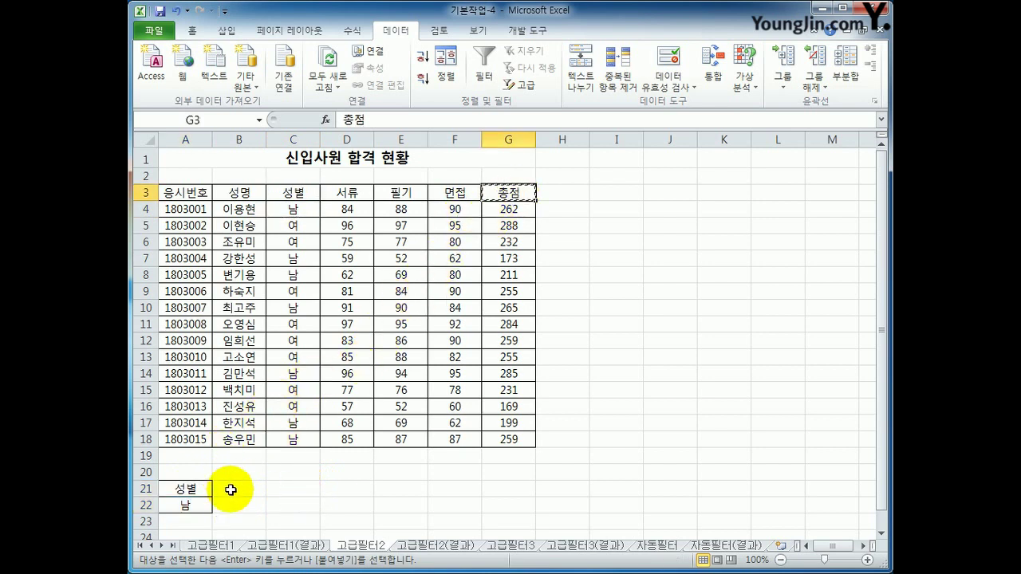
click(237, 490)
key(ctrl+v)
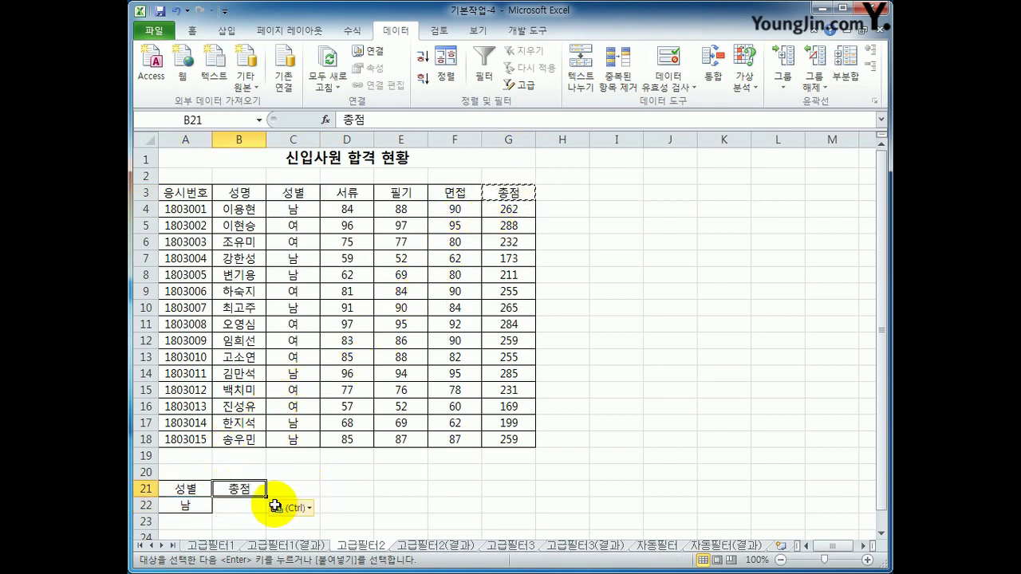
click(243, 507)
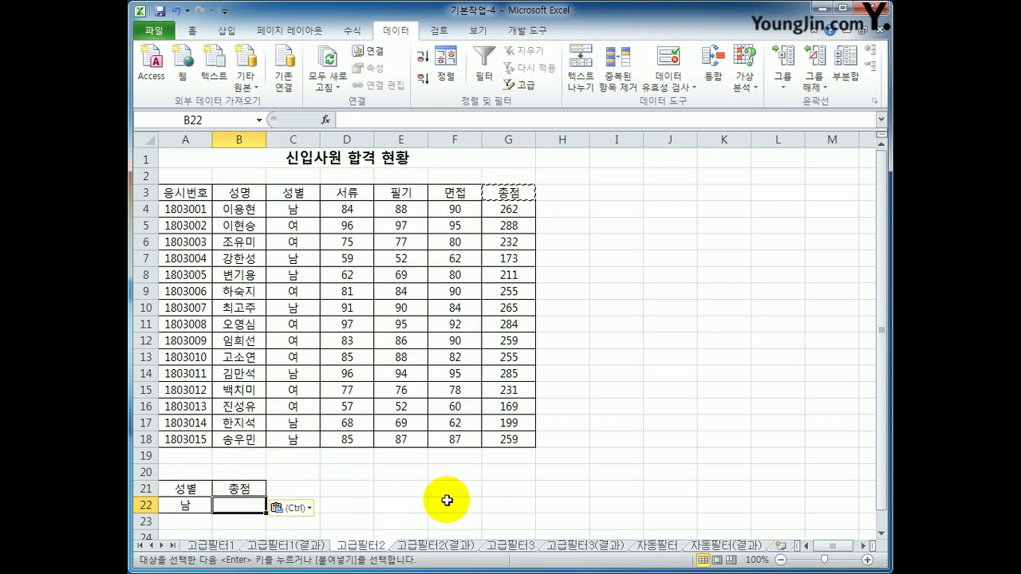
text(>=250)
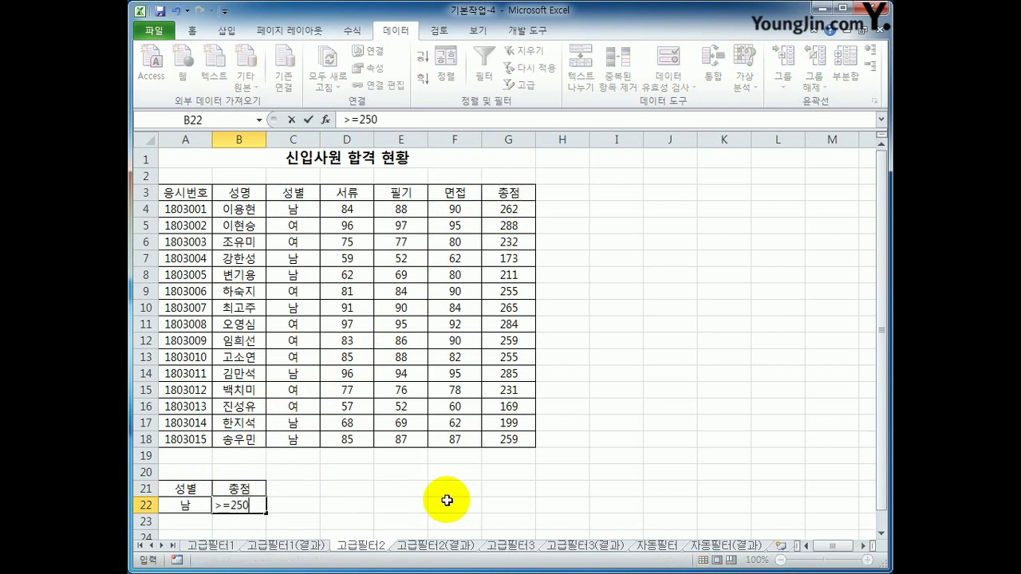
key(Return)
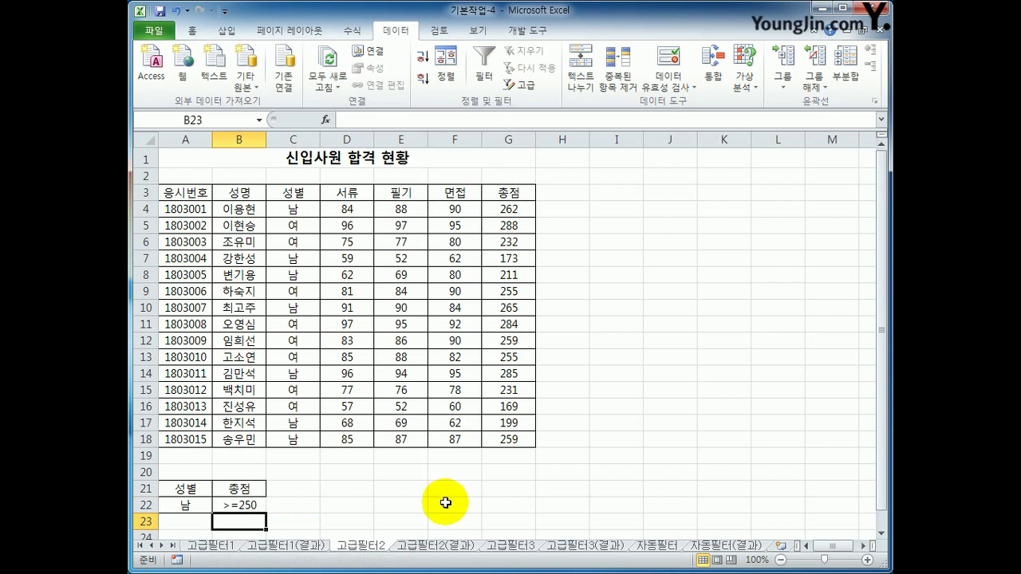
Copy the headers 응시번호, 성명, 서류, 필기 and 면접 from row 3 to the output area starting at A25.
click(185, 191)
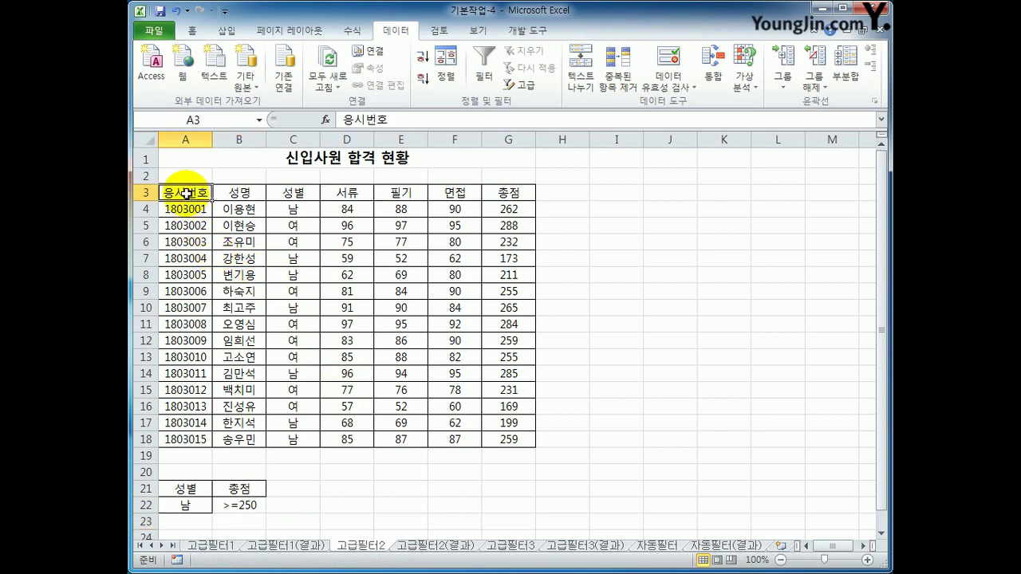
ctrl+click(249, 191)
ctrl+click(337, 192)
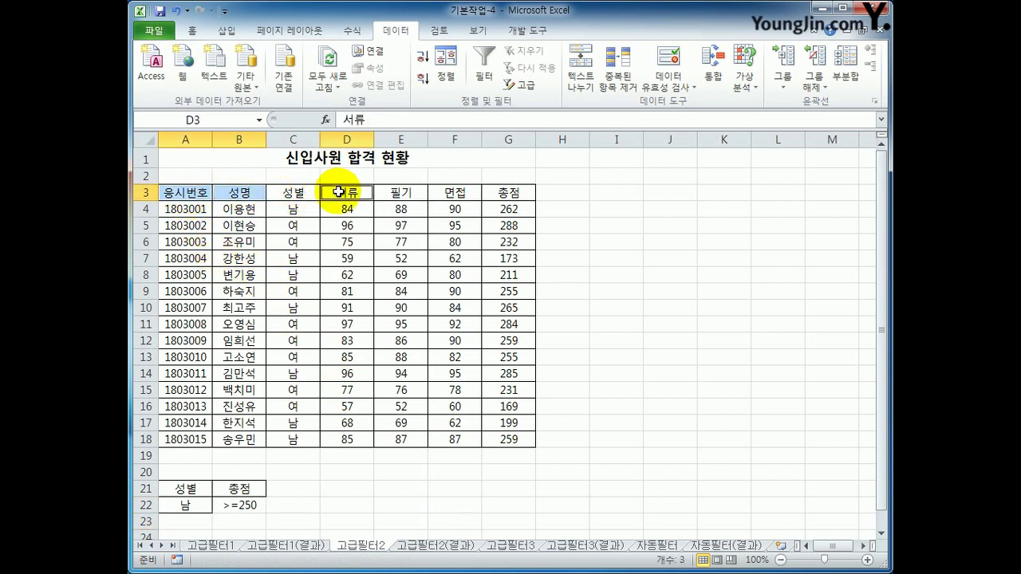
ctrl+click(389, 192)
ctrl+click(455, 192)
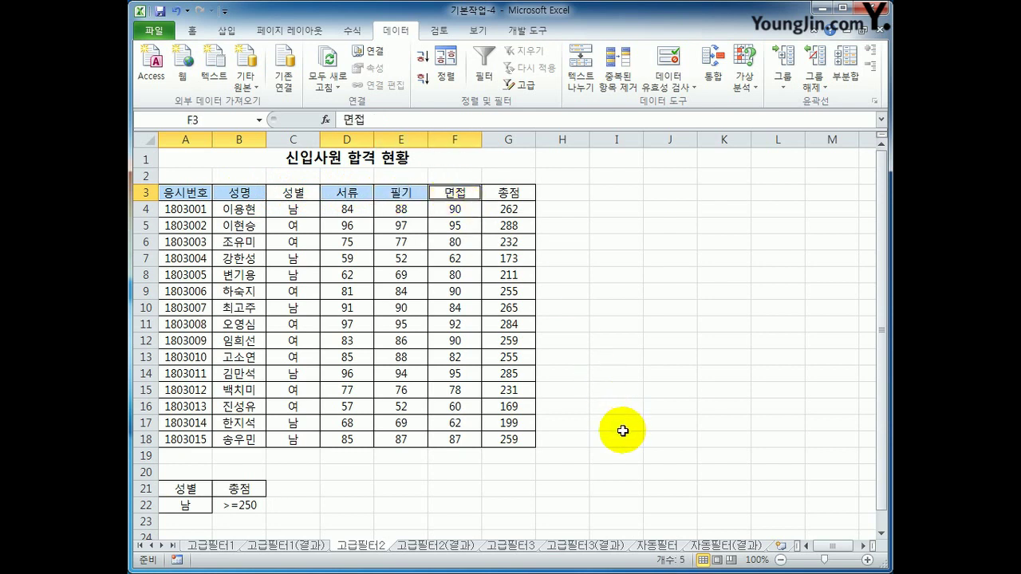
key(ctrl+c)
scroll(622, 431, down, 2)
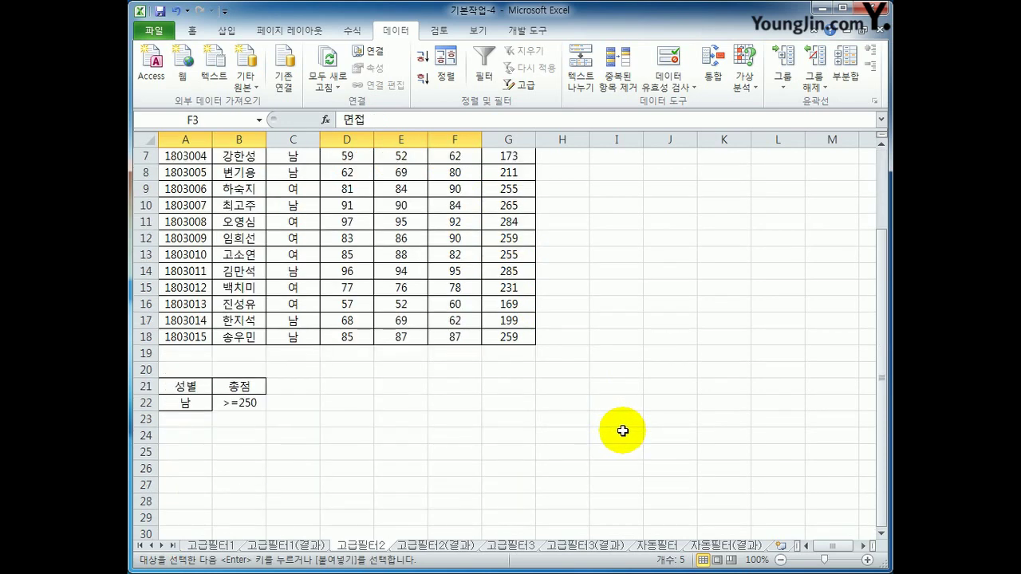
click(192, 452)
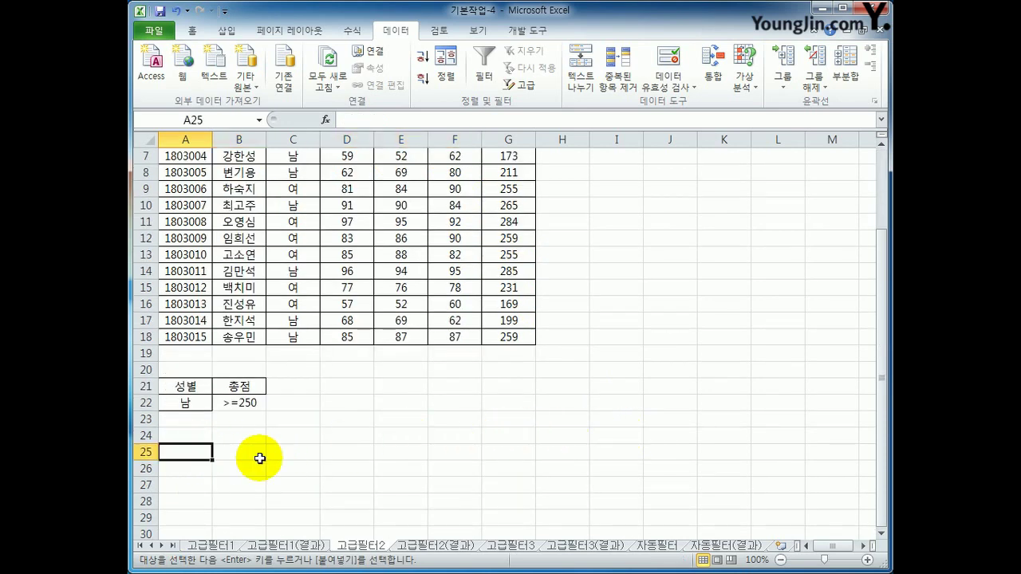
key(ctrl+v)
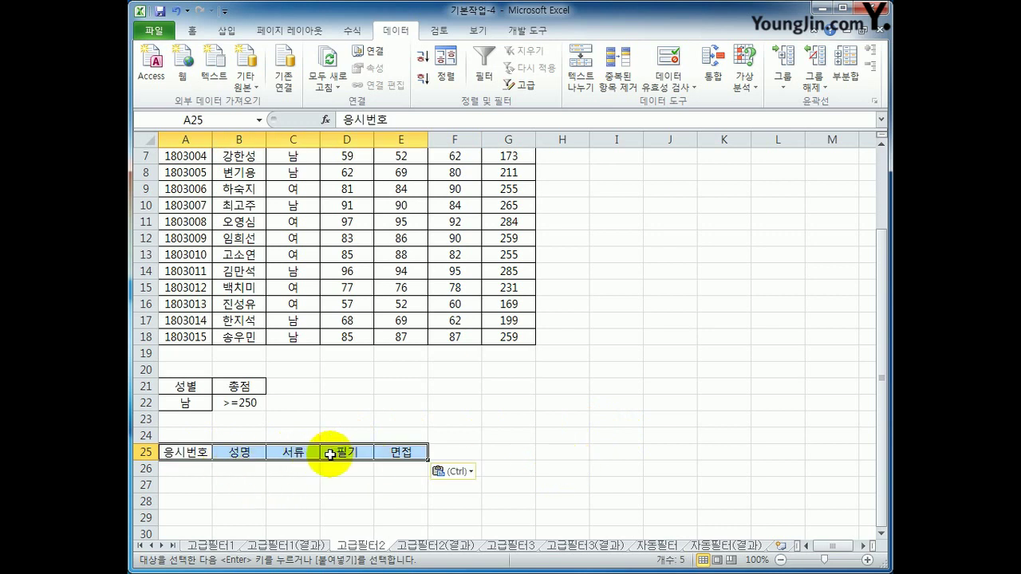
Start an advanced filter on the list A3:G18 with A21:B22 as the criteria range.
scroll(329, 454, up, 2)
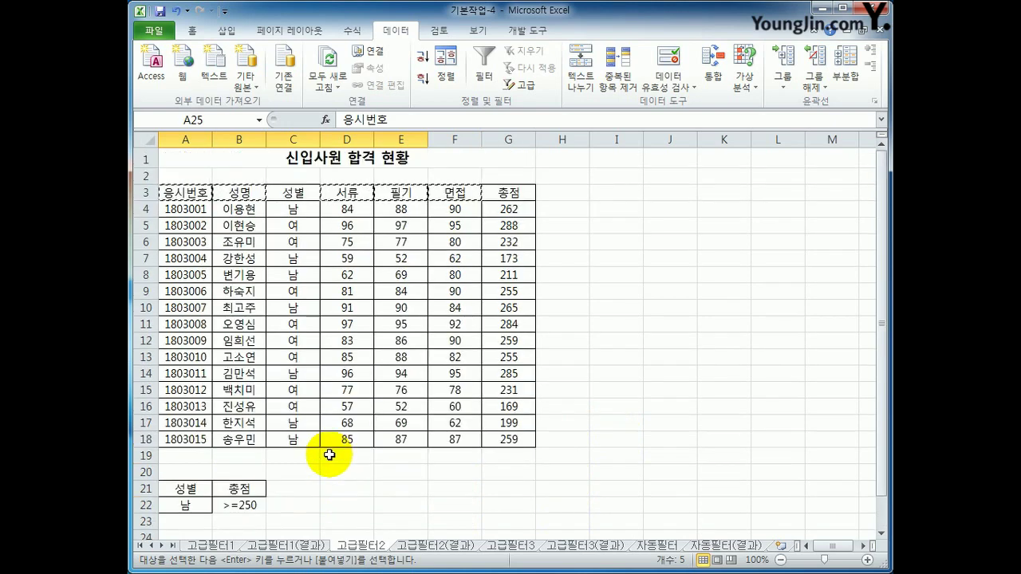
click(198, 193)
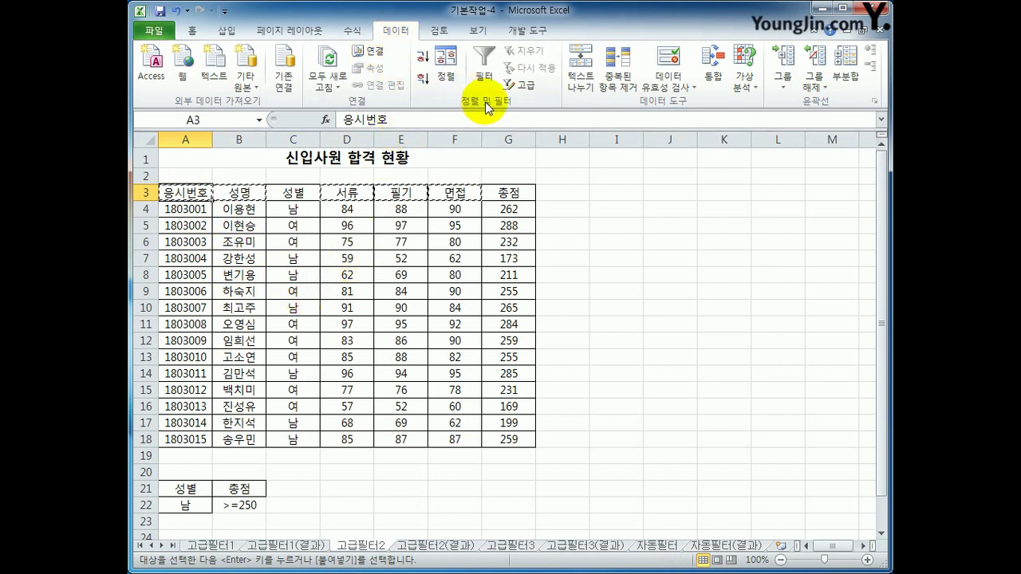
click(513, 89)
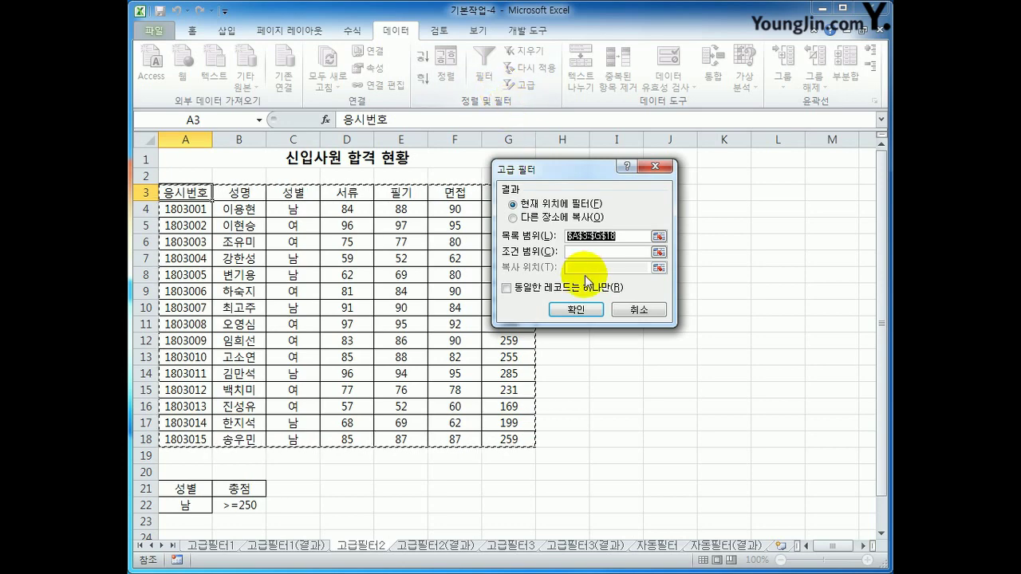
click(586, 252)
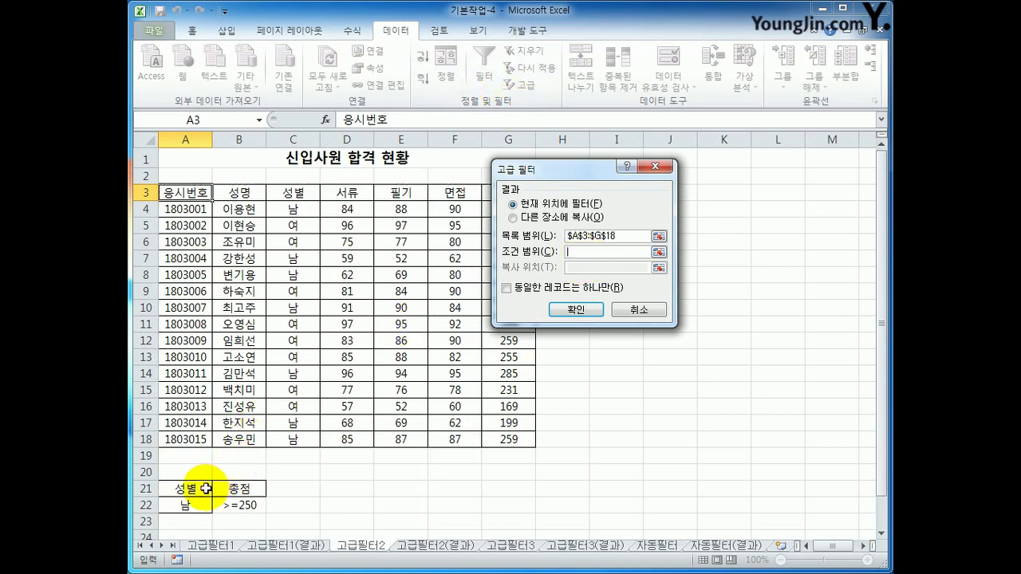
drag(201, 486, 233, 501)
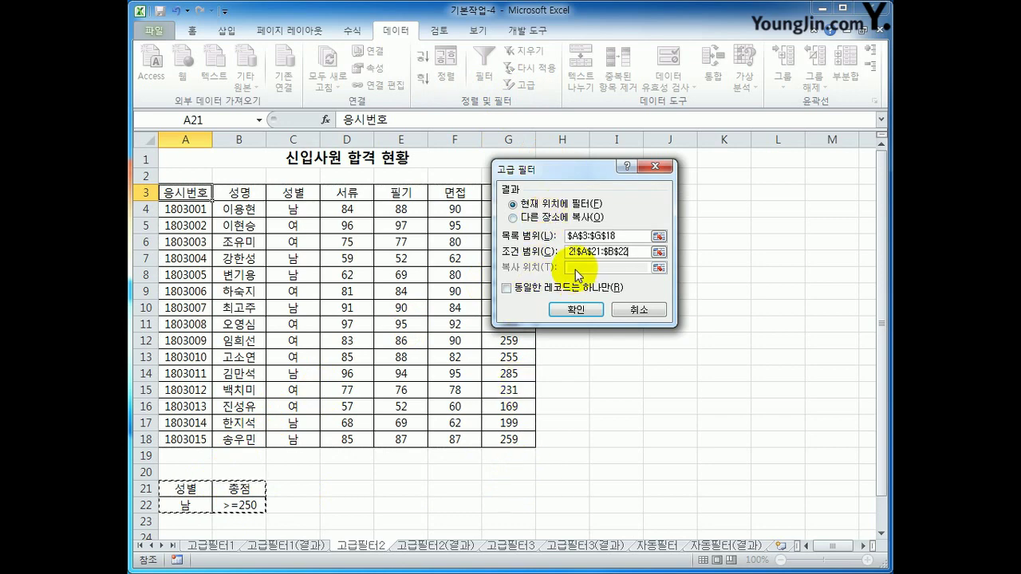
Run the filter with results copied to another location, using the headers in A25:E25 as the output range.
click(547, 220)
click(598, 268)
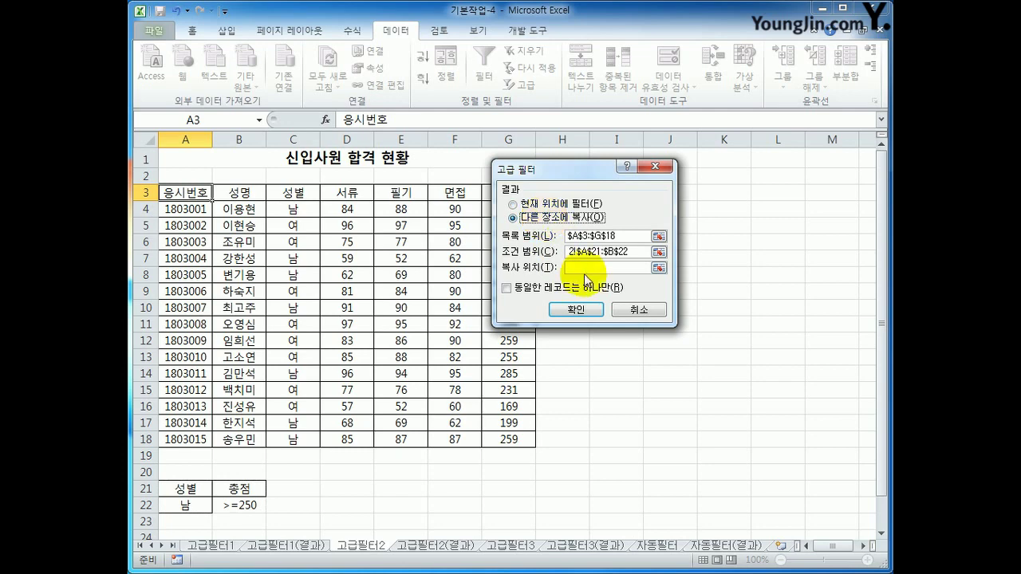
scroll(372, 452, down, 2)
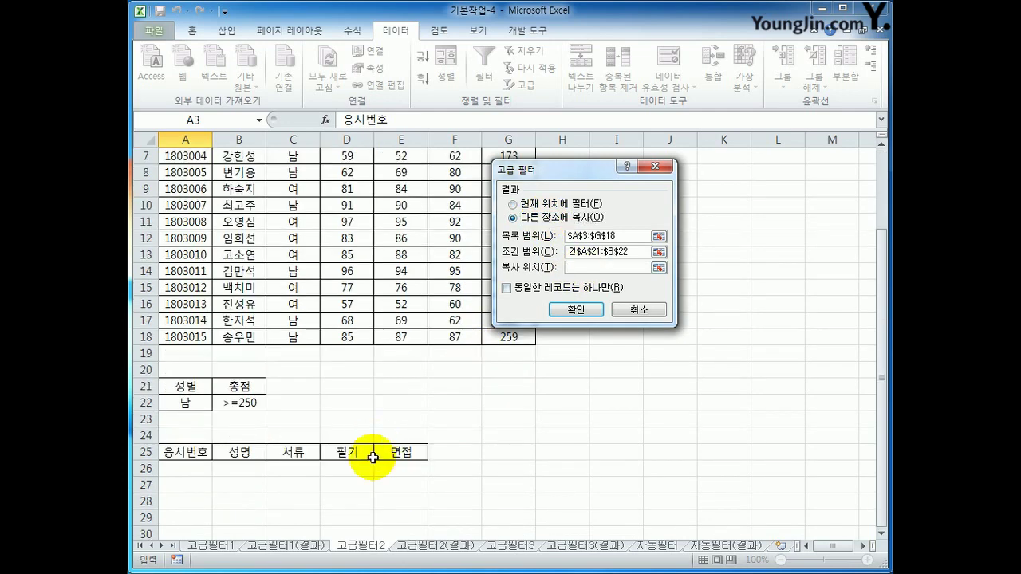
drag(185, 452, 415, 454)
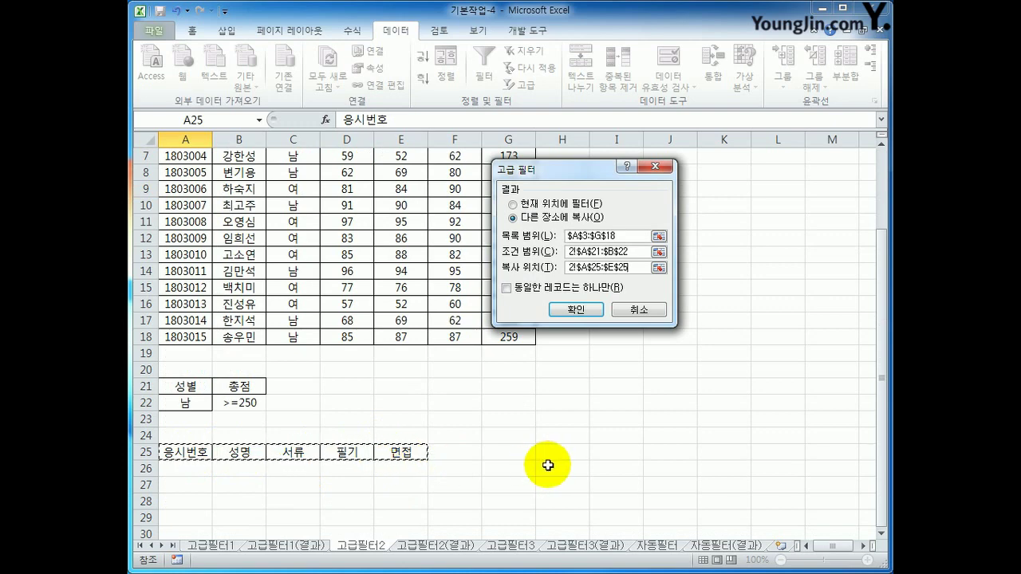
click(574, 311)
scroll(533, 410, down, 3)
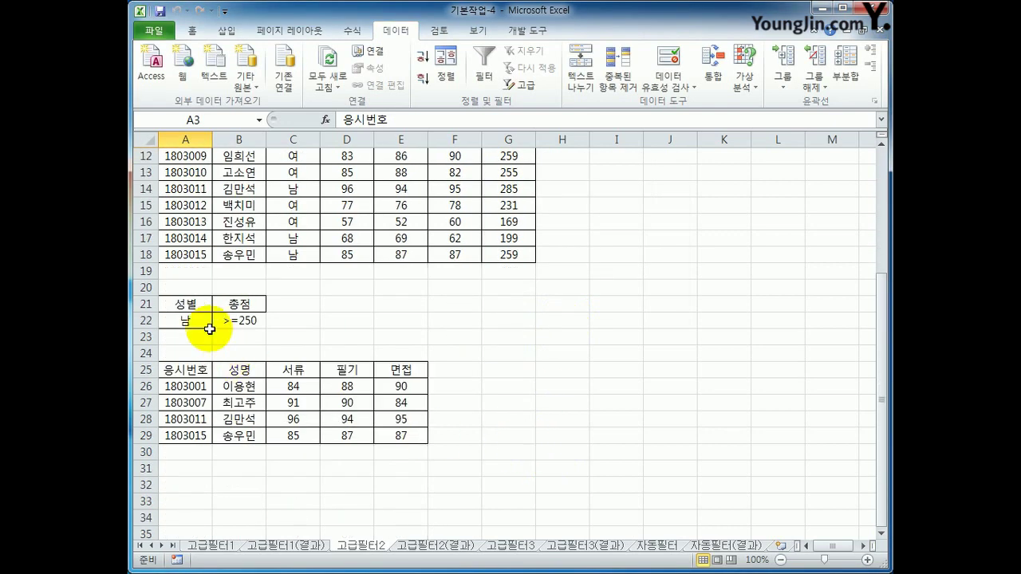
Review the criteria and extracted columns, and compare them with the sheet 고급필터2(결과).
drag(191, 304, 256, 321)
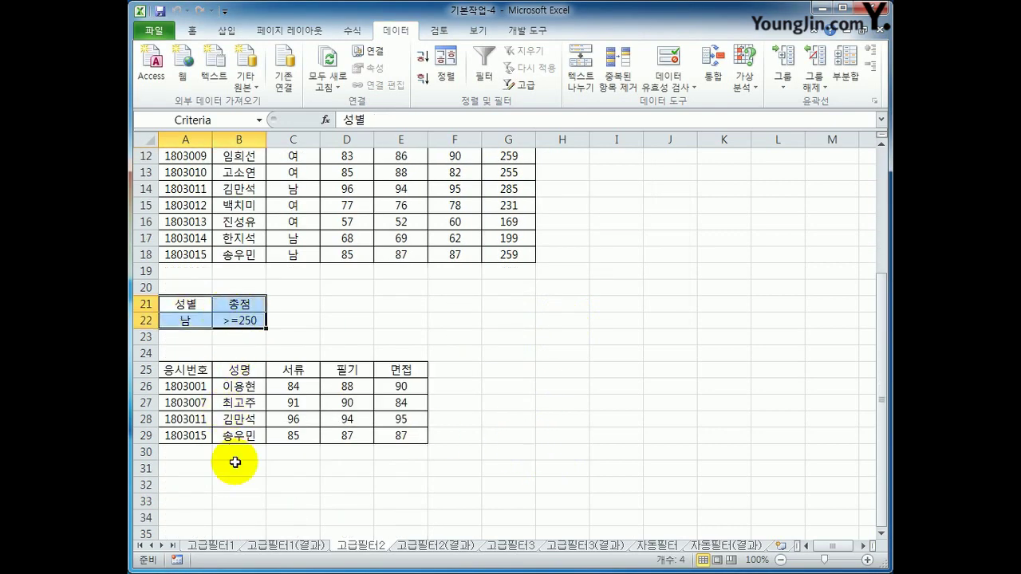
drag(199, 369, 392, 369)
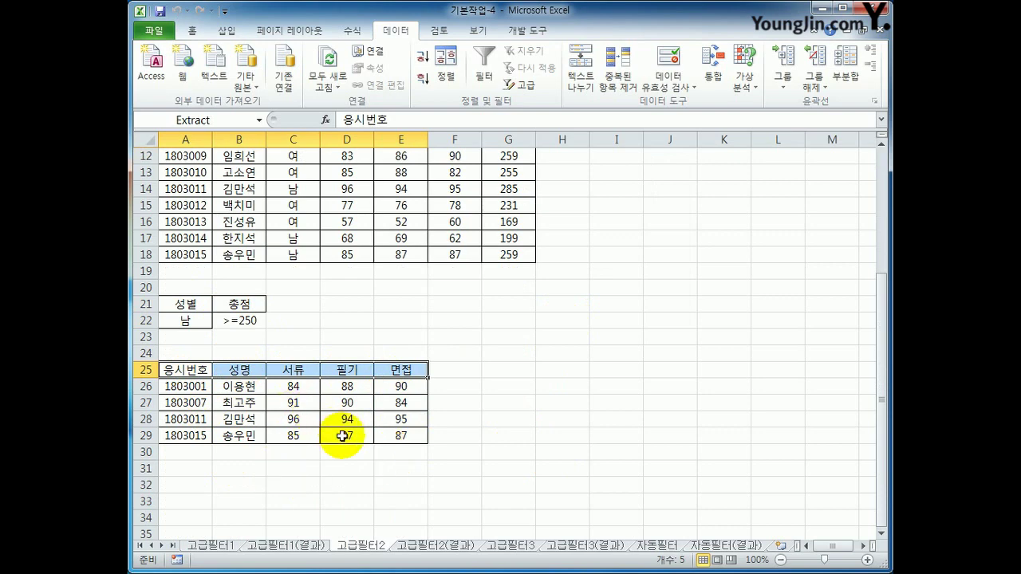
click(443, 546)
scroll(451, 493, down, 3)
scroll(459, 494, up, 1)
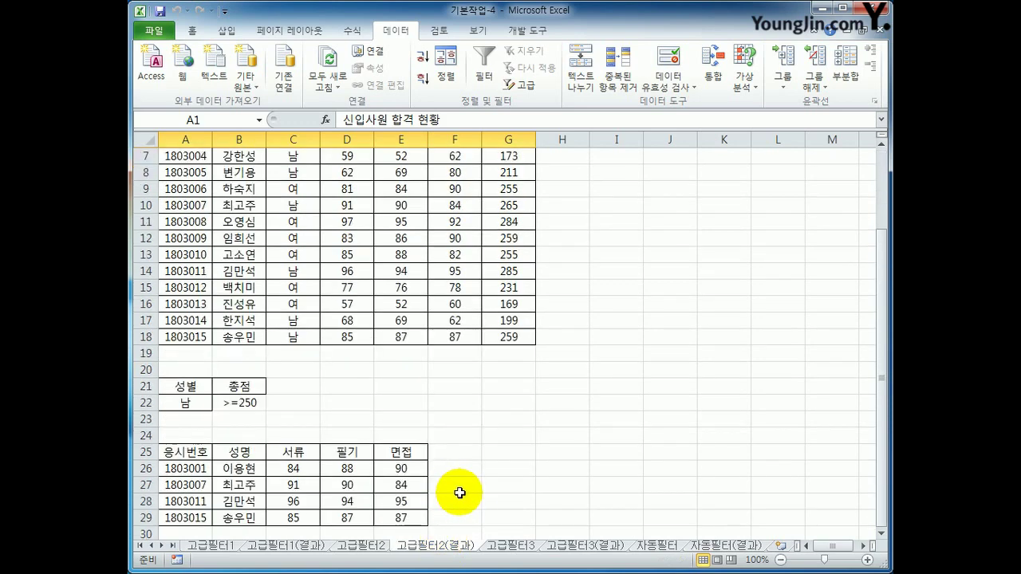
On sheet 고급필터3, copy the 부서 header and the value 경리부 from column C to A18:A19 as a filter criterion.
click(500, 547)
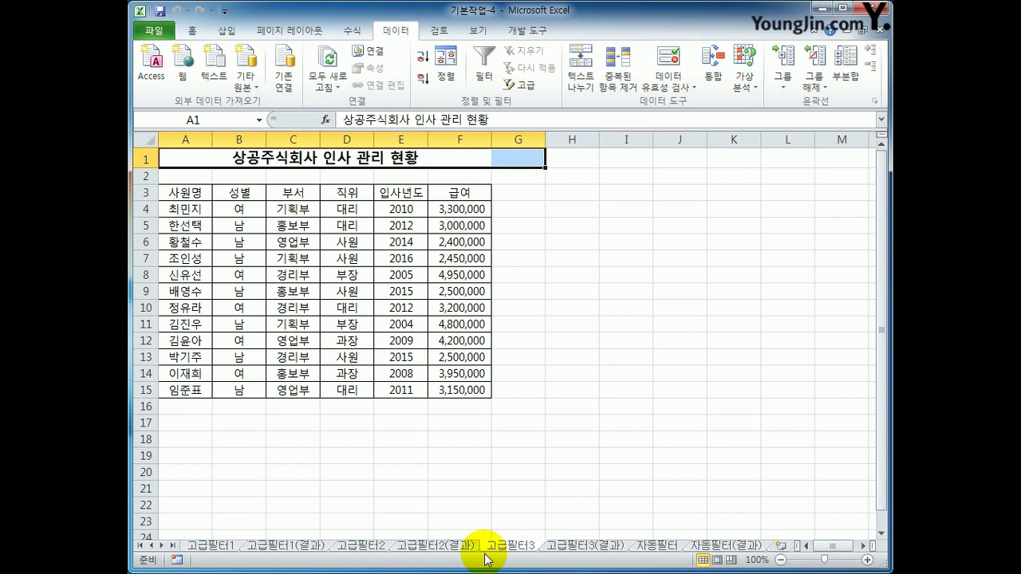
click(297, 193)
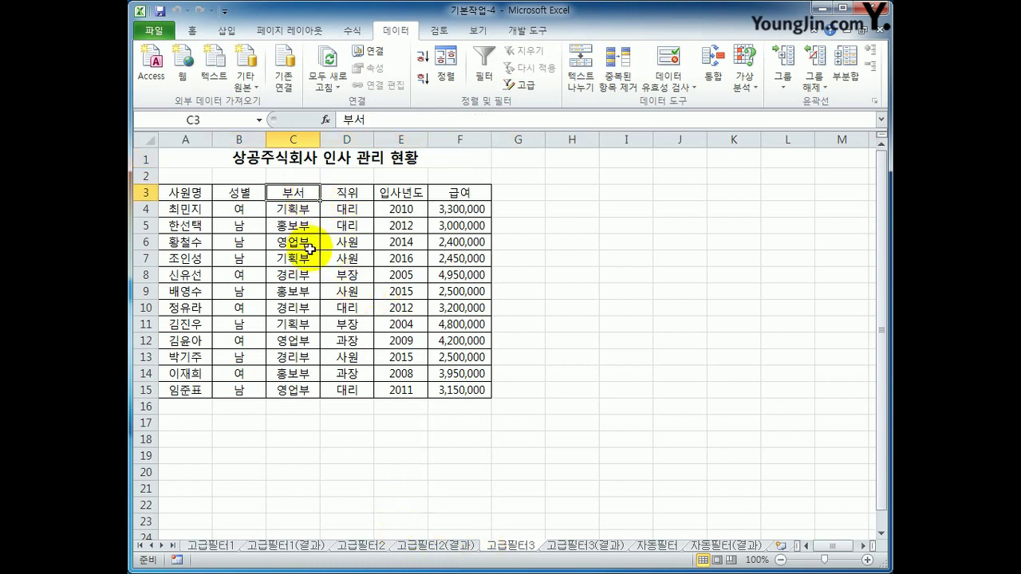
ctrl+click(293, 275)
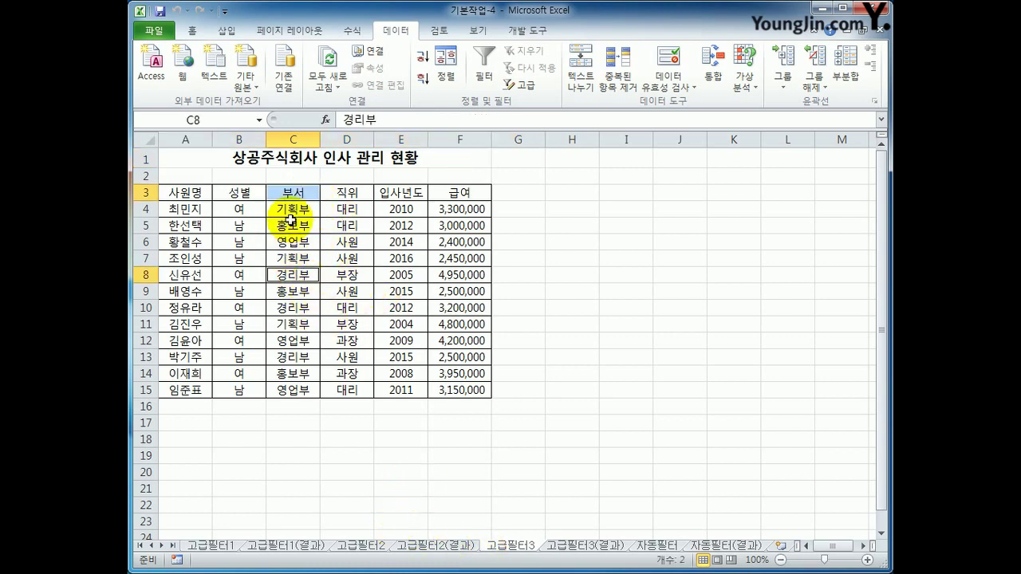
key(ctrl+c)
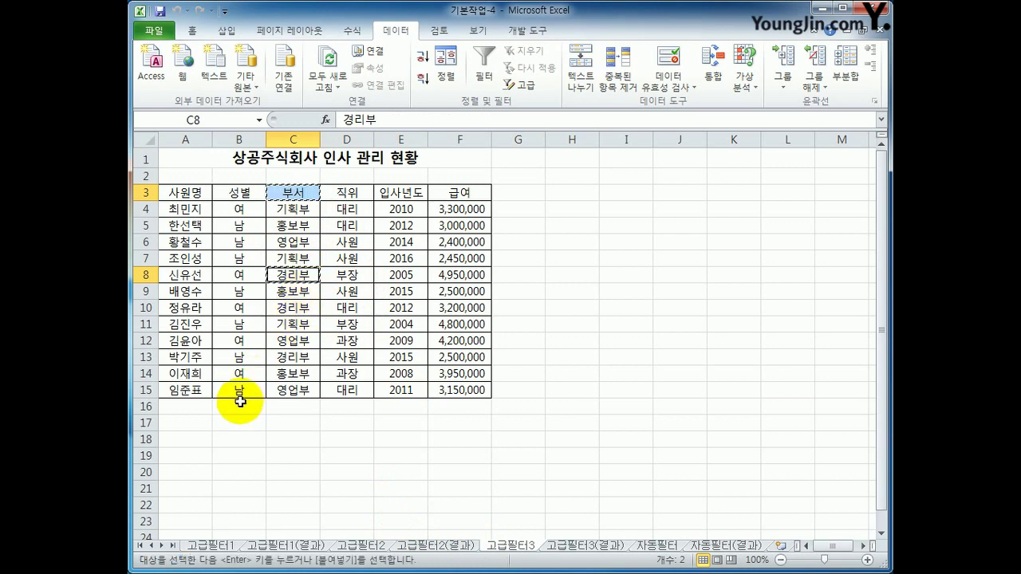
click(202, 439)
key(ctrl+v)
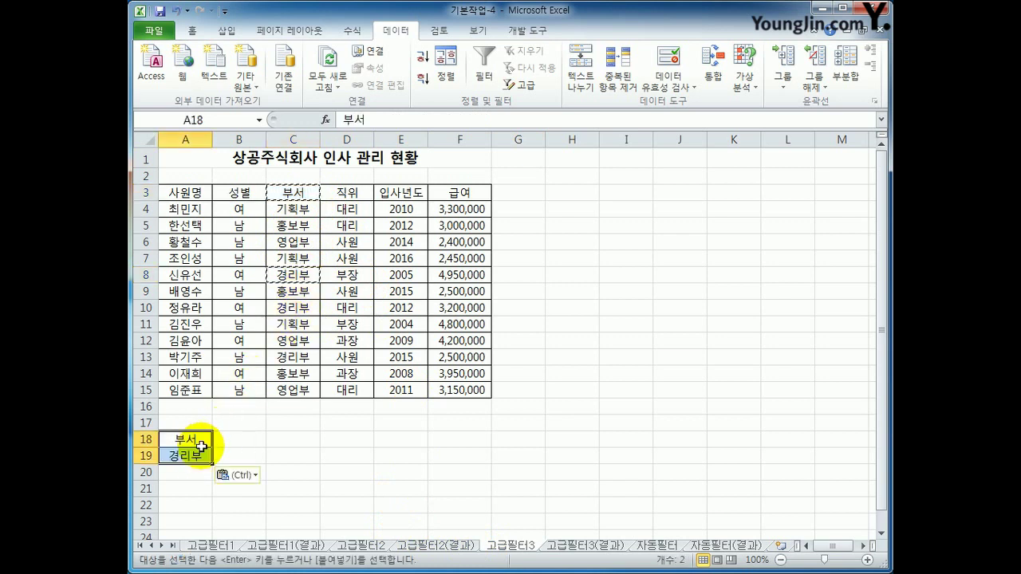
Copy the 급여 header to B18 and enter >=4000000 in B20, one row below 경리부, as an OR condition.
click(465, 197)
key(ctrl+c)
click(239, 441)
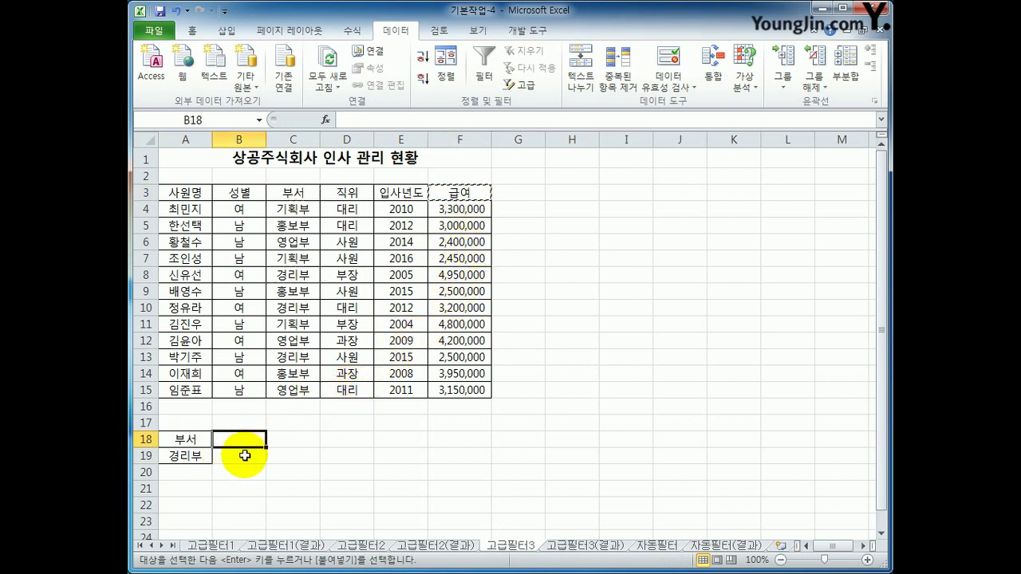
key(ctrl+v)
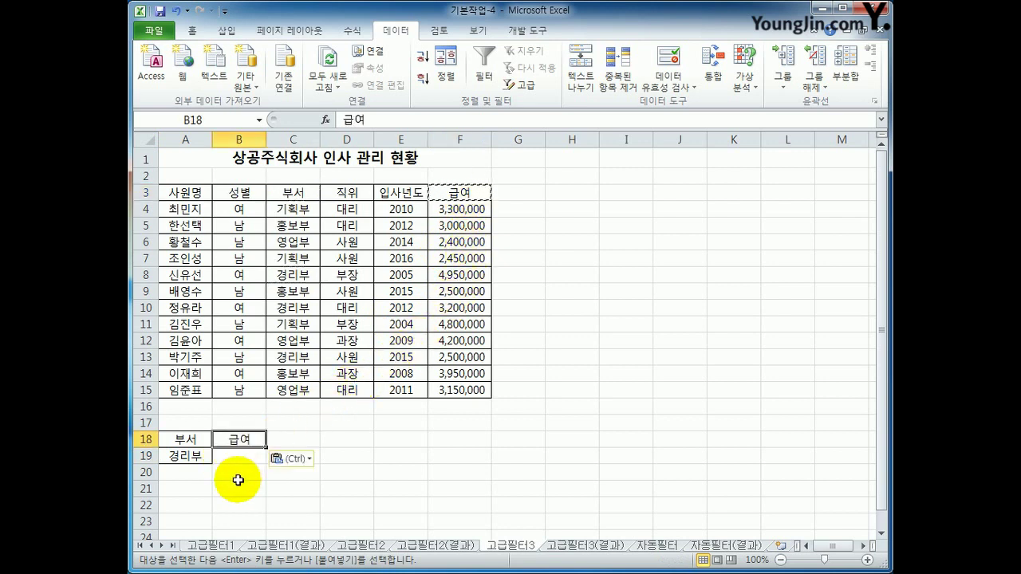
click(238, 474)
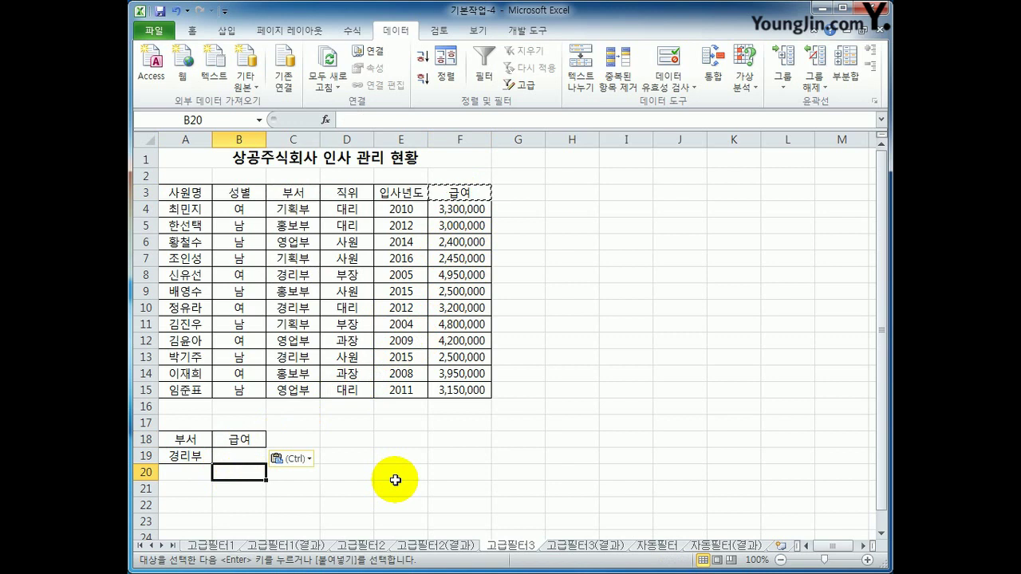
text(>=4000000)
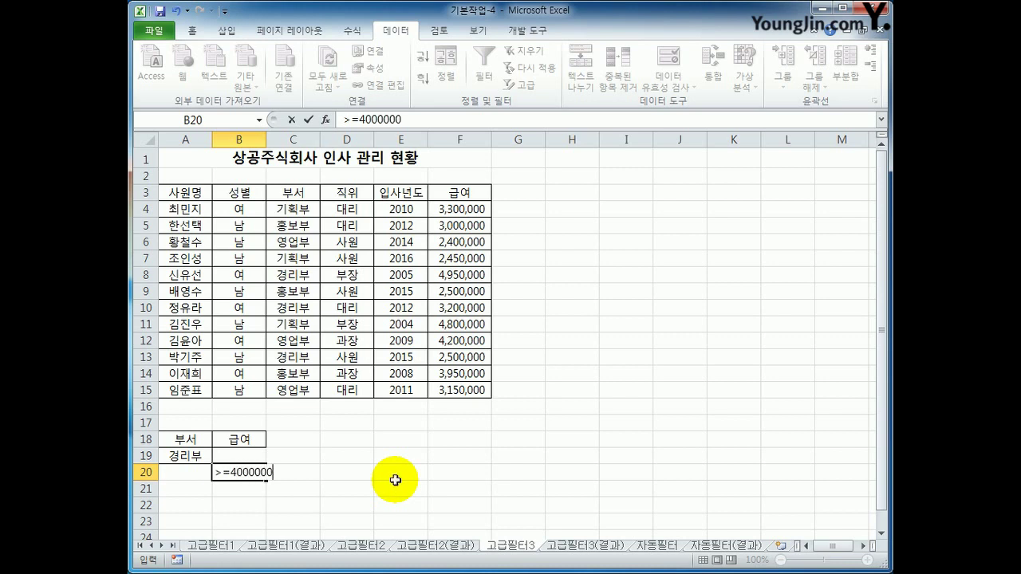
key(Return)
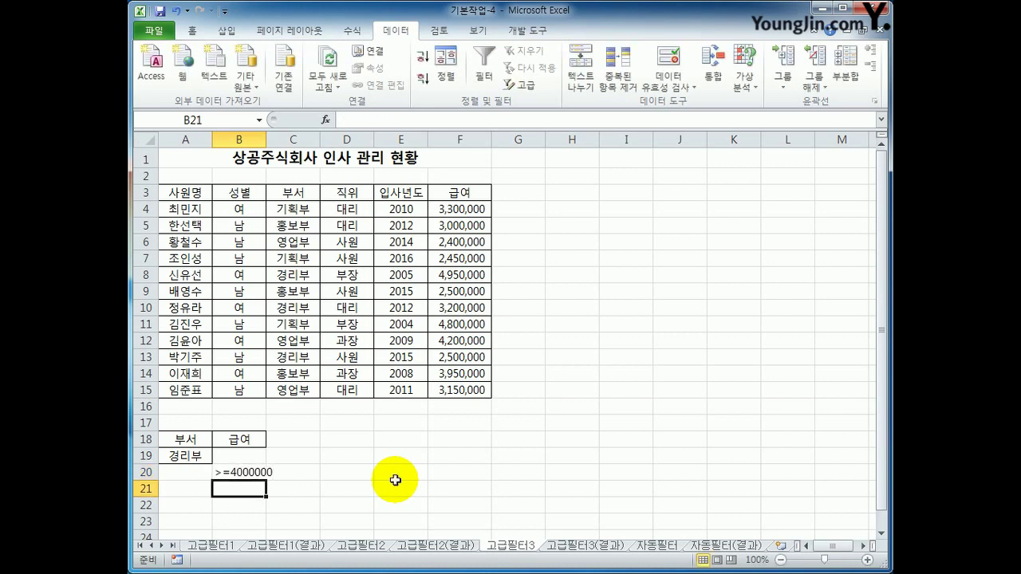
drag(185, 456, 257, 455)
drag(185, 472, 253, 473)
click(366, 456)
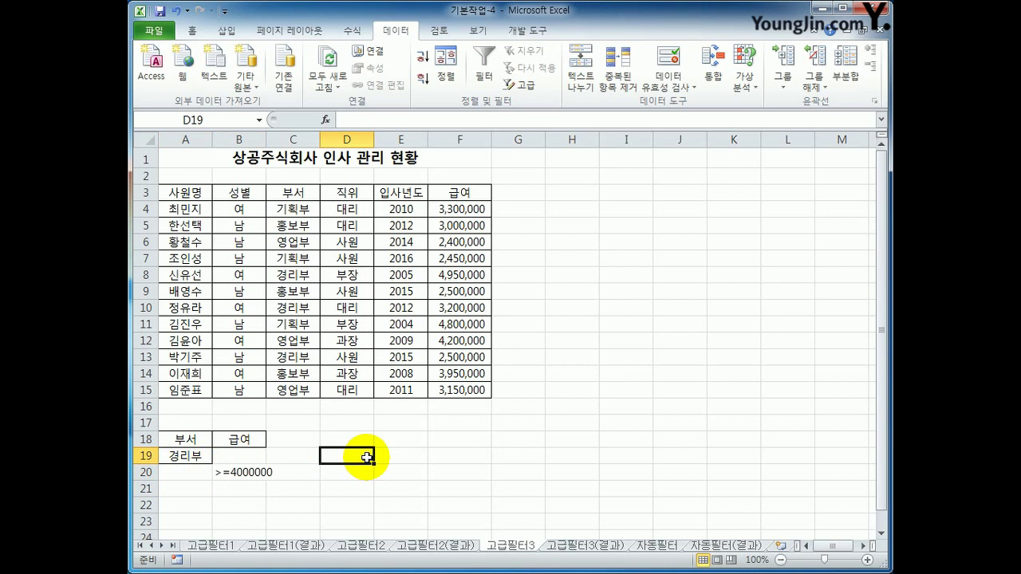
Start an advanced filter on the list A3:F15 with A18:B20 as the criteria range.
click(195, 196)
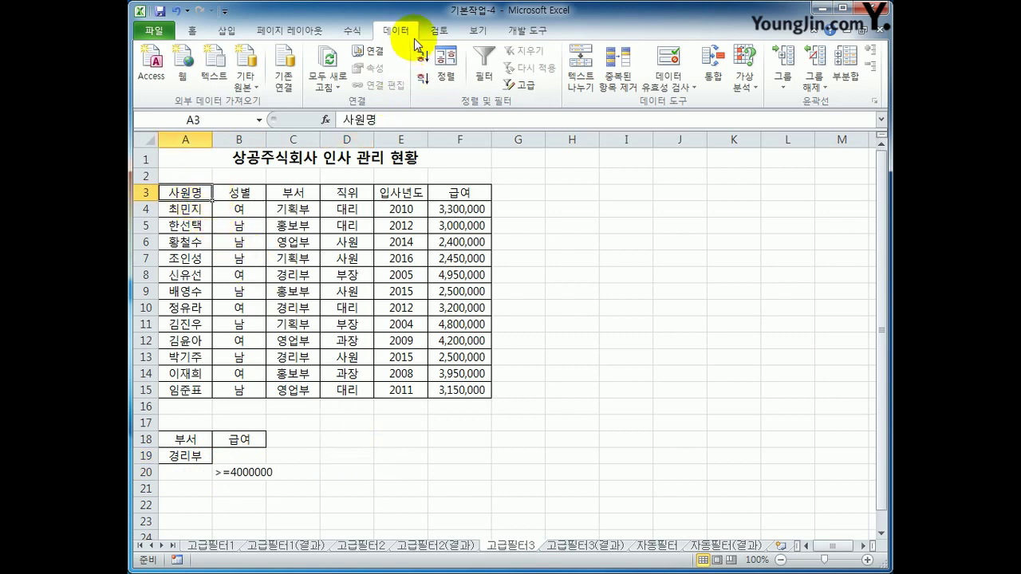
click(522, 85)
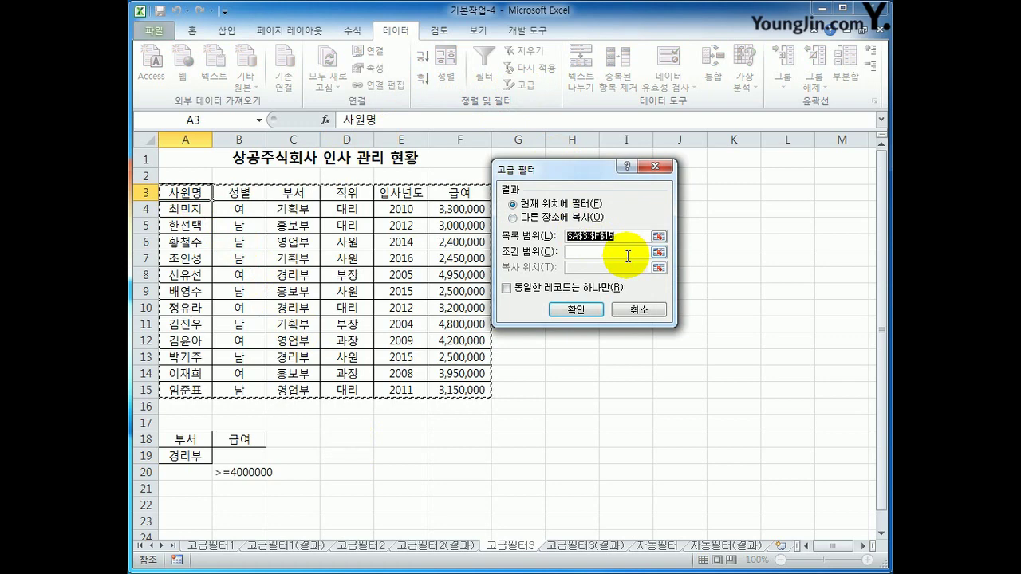
click(627, 252)
drag(201, 437, 219, 472)
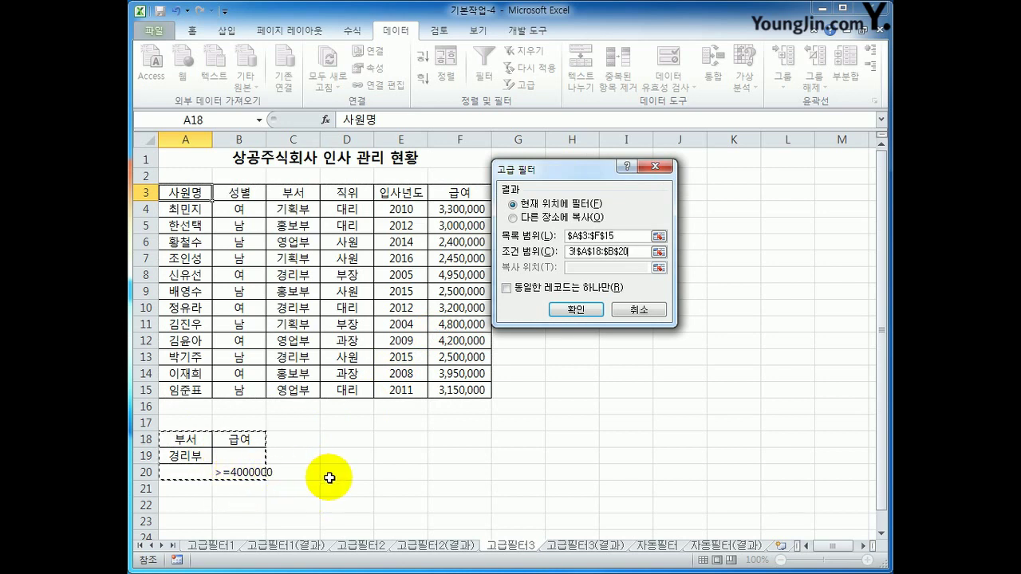
Run the filter with results copied to another location at A23.
click(525, 217)
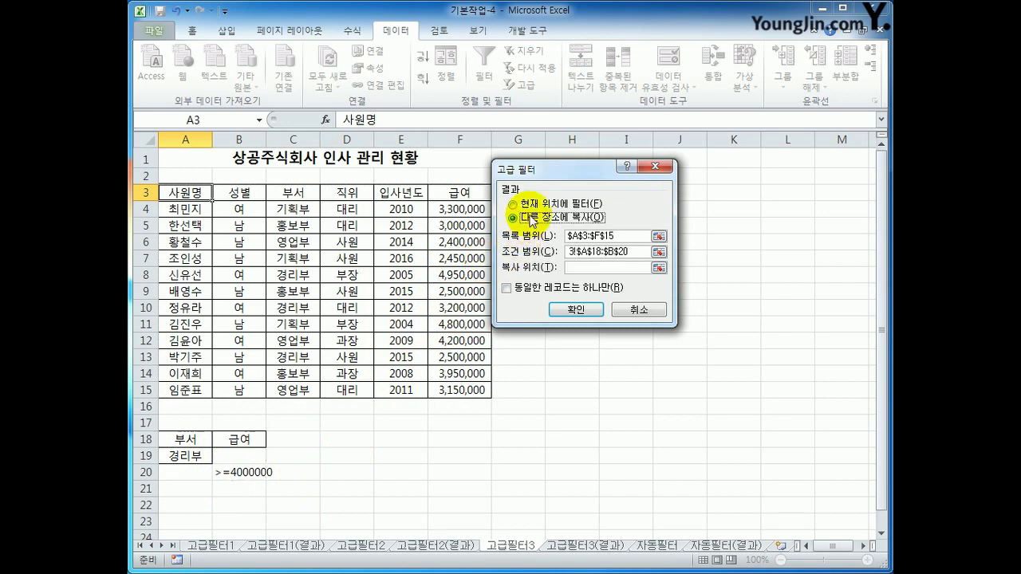
click(595, 269)
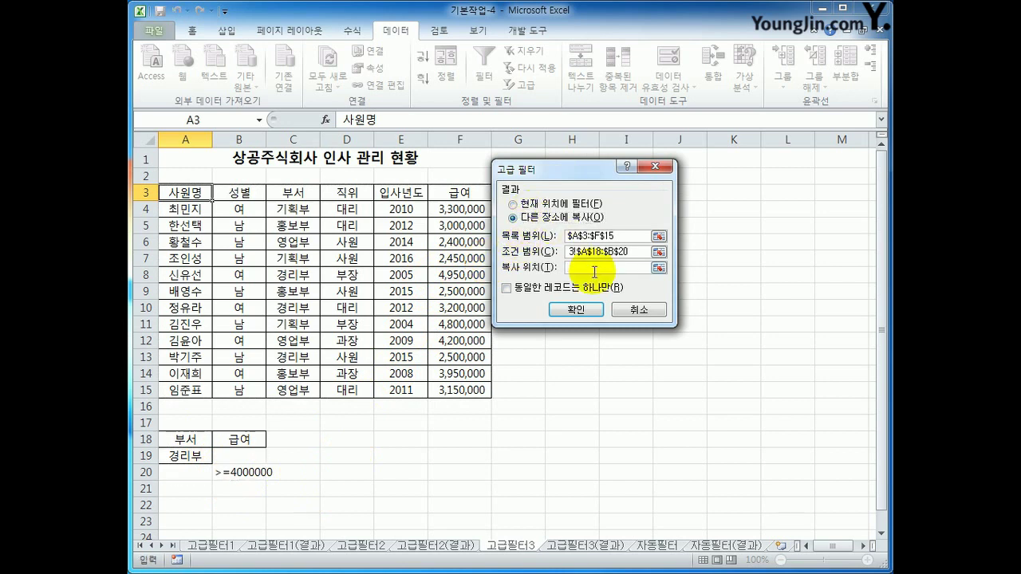
click(177, 521)
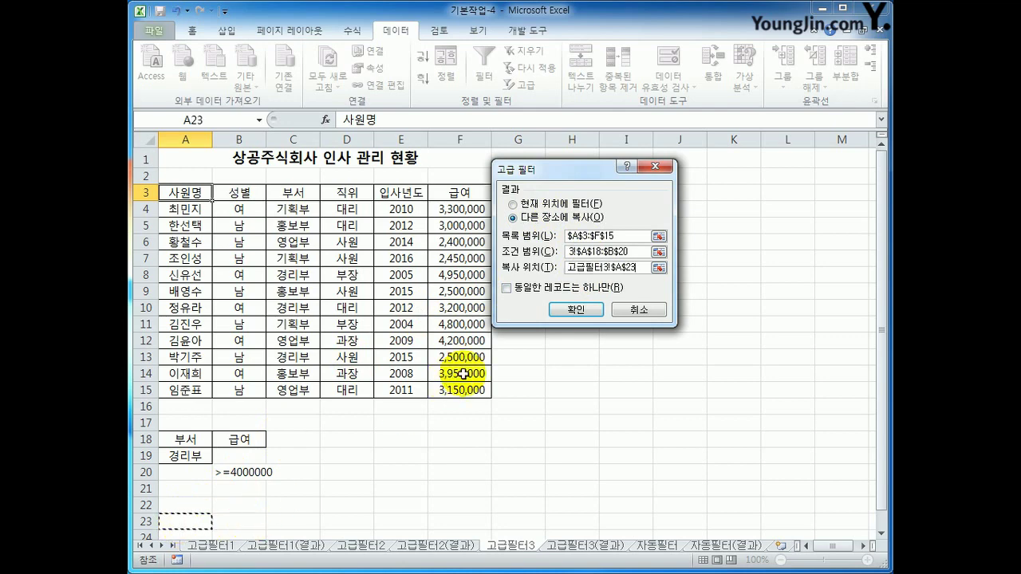
click(551, 324)
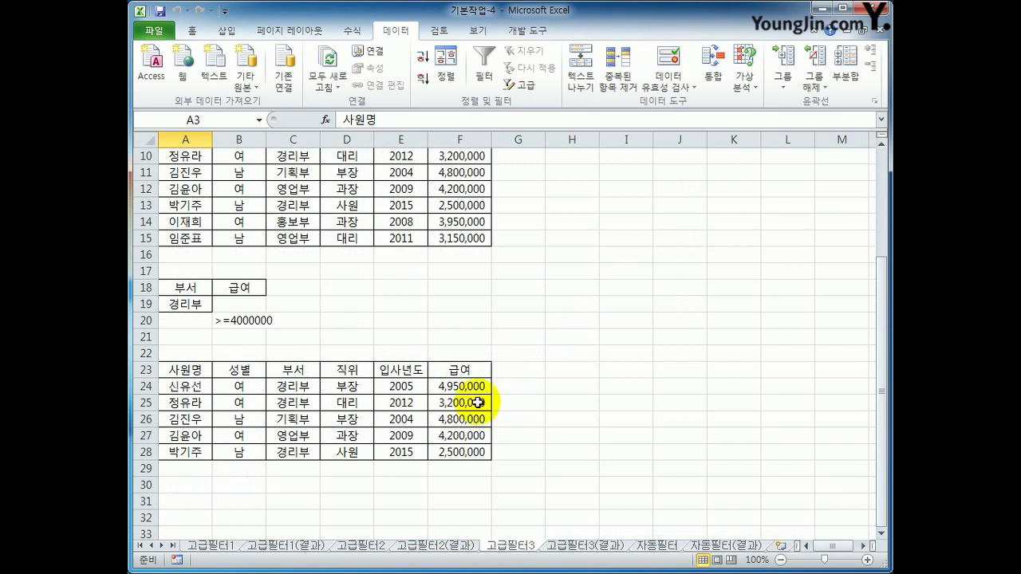
Examine the rows extracted on 고급필터3, then review the criteria on 고급필터1 and the output headers on 고급필터2.
drag(293, 388, 475, 431)
click(299, 452)
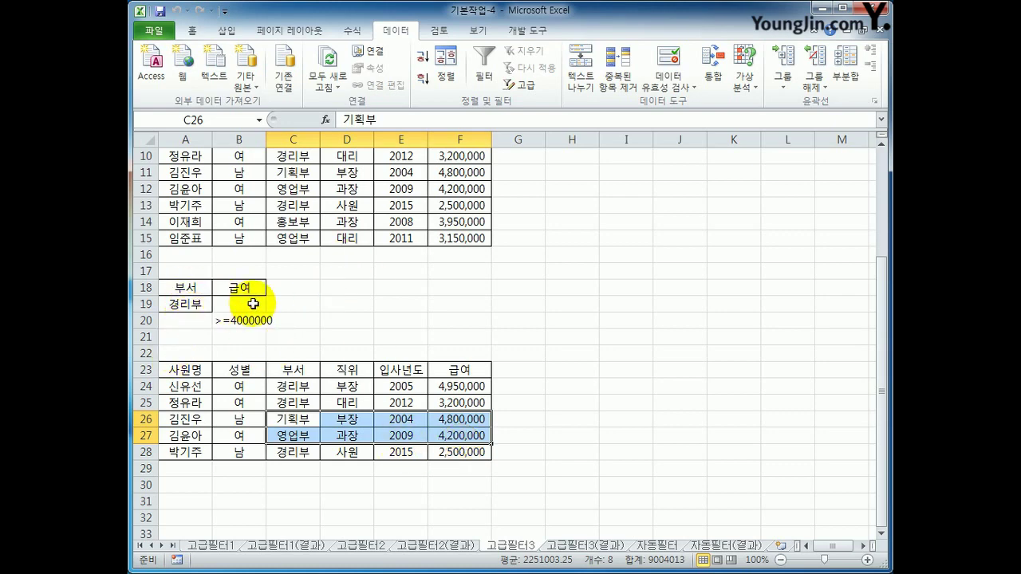
click(206, 545)
drag(195, 439, 253, 454)
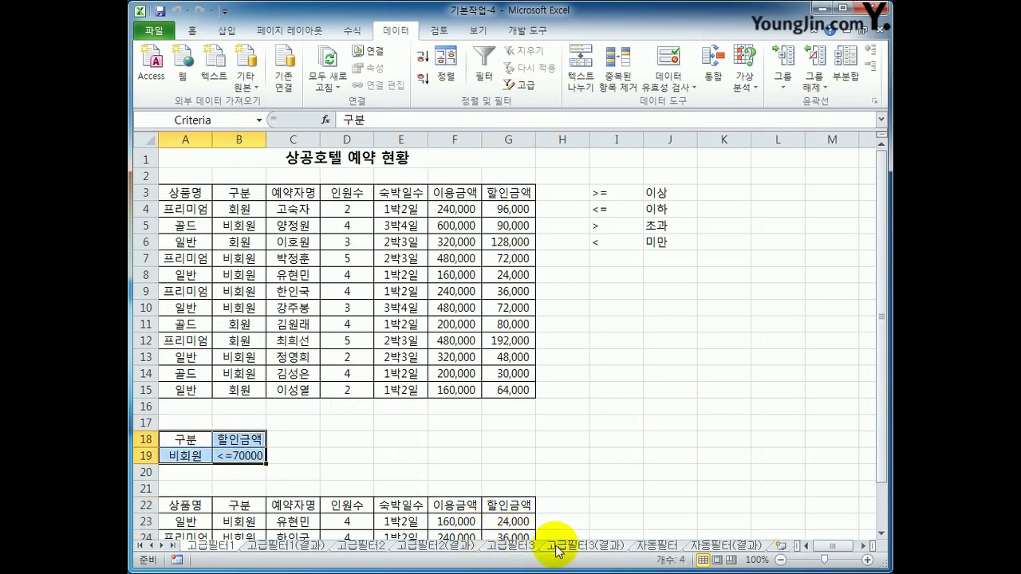
click(525, 546)
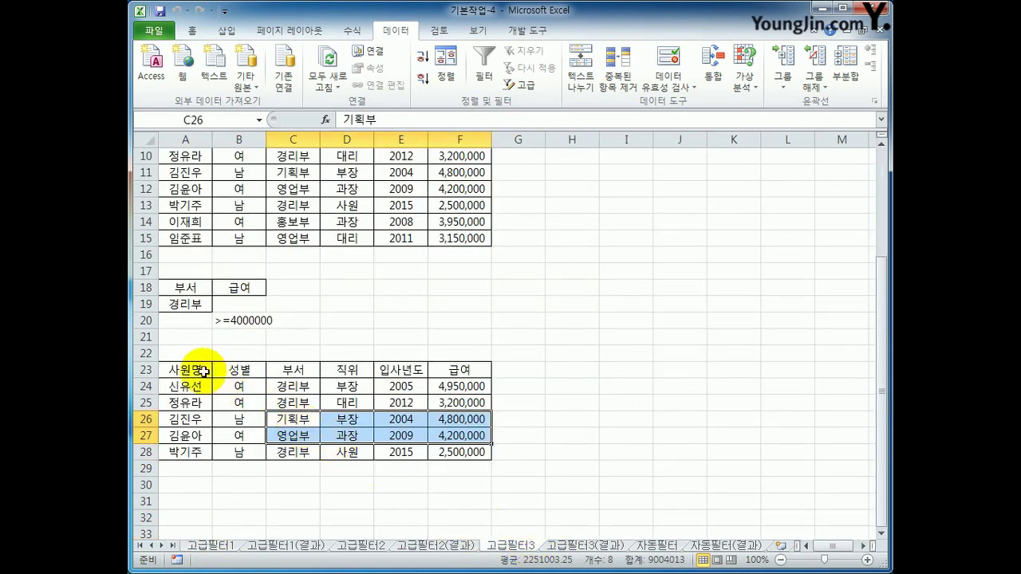
click(372, 546)
drag(195, 369, 406, 369)
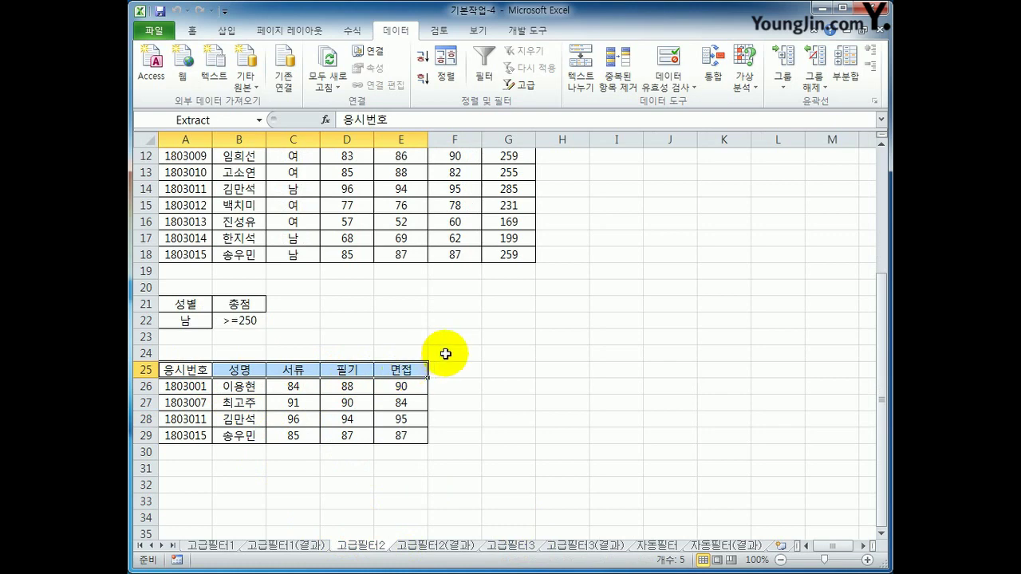
Turn on AutoFilter for the 합격 현황 list on the 자동필터 sheet.
click(662, 547)
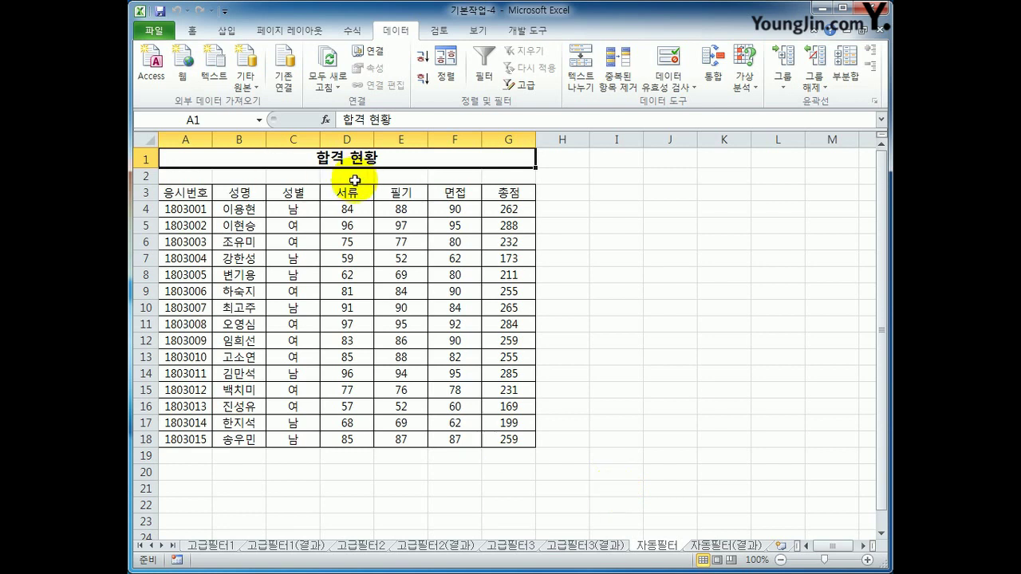
click(291, 195)
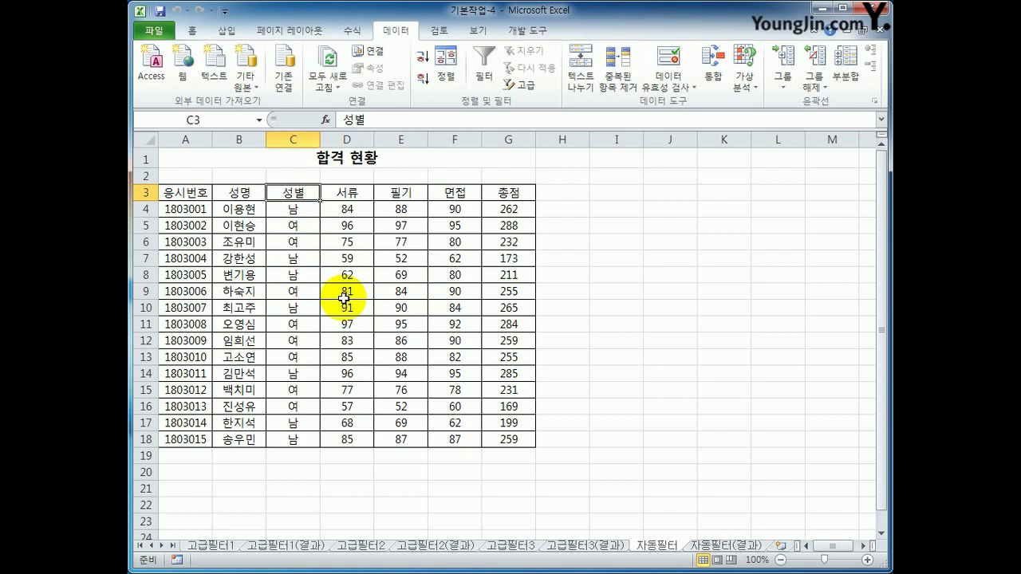
click(483, 74)
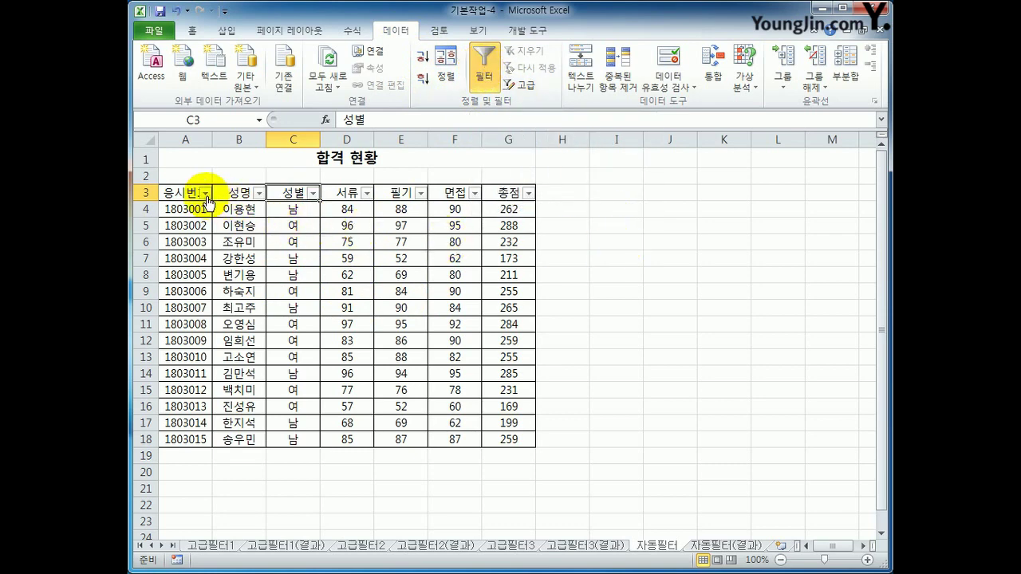
Filter the 성별 column to show only 여.
click(313, 193)
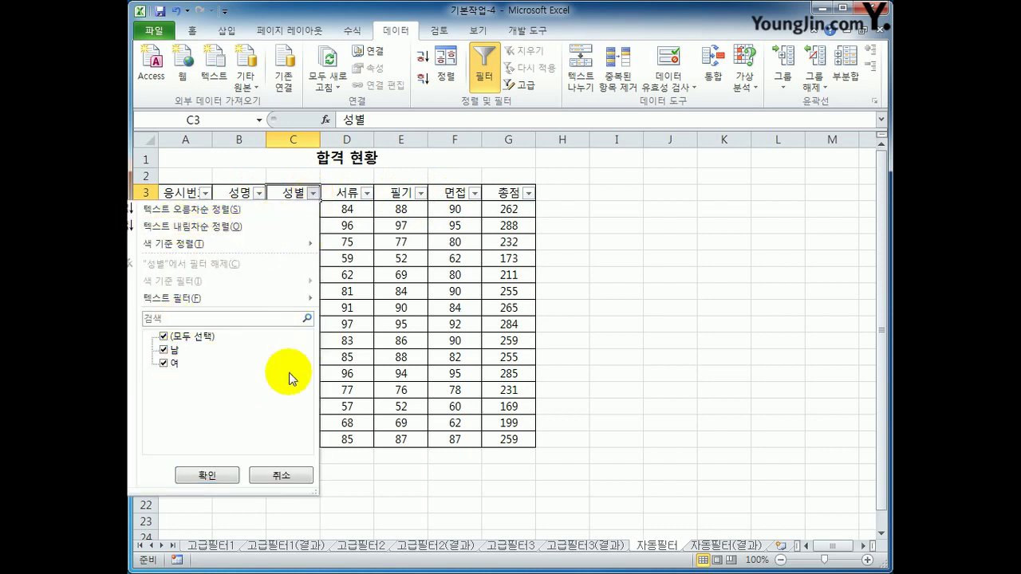
click(163, 338)
click(163, 363)
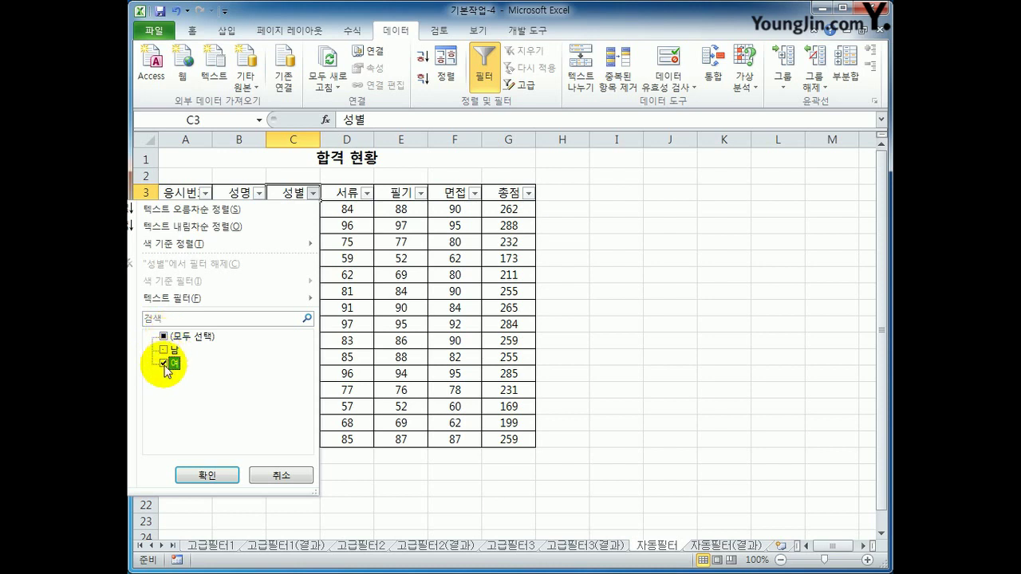
click(208, 475)
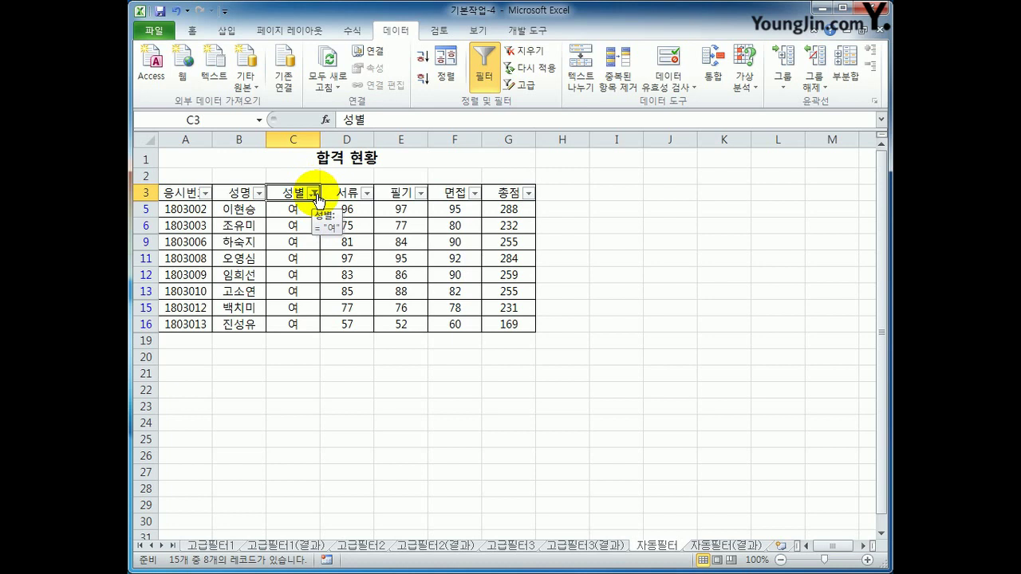
Filter the 총점 column with a number filter for values greater than or equal to 250.
click(511, 194)
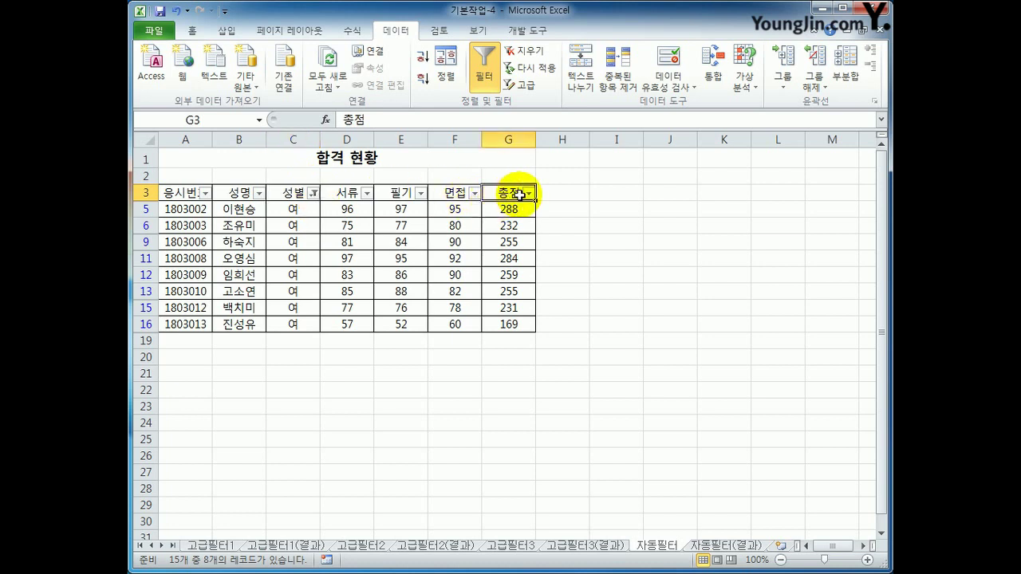
click(529, 194)
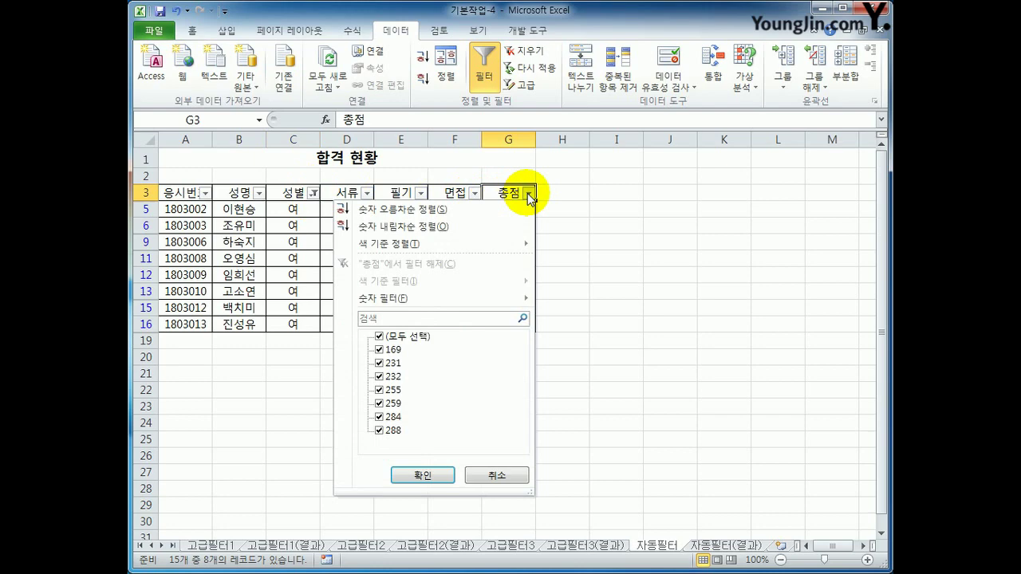
mouse_move(495, 303)
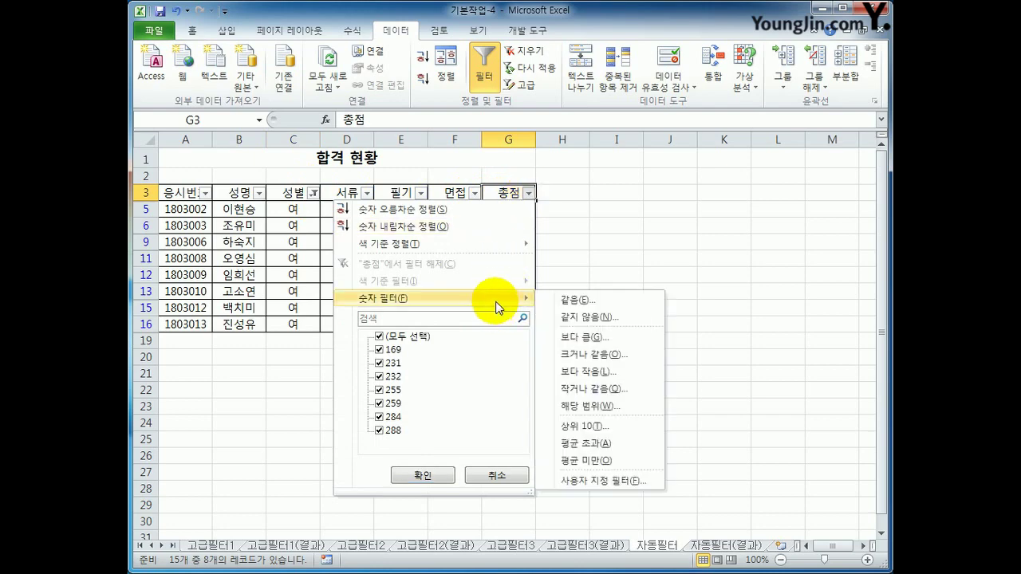
click(622, 353)
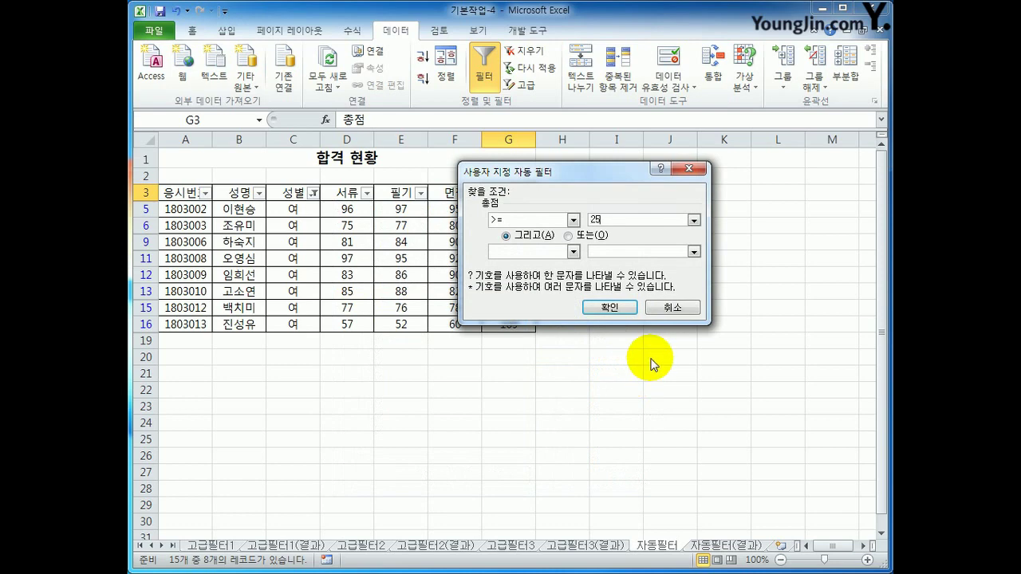
click(609, 308)
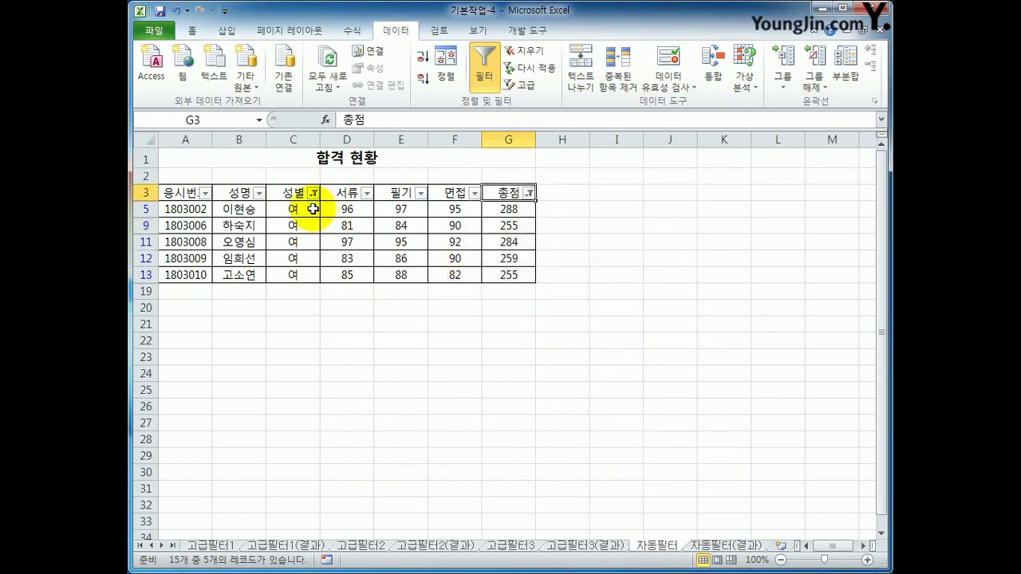
Examine the filtered 성별 and 총점 values, compare them with the source list and extracted range on 고급필터2(결과), and return to 자동필터.
drag(307, 209, 315, 277)
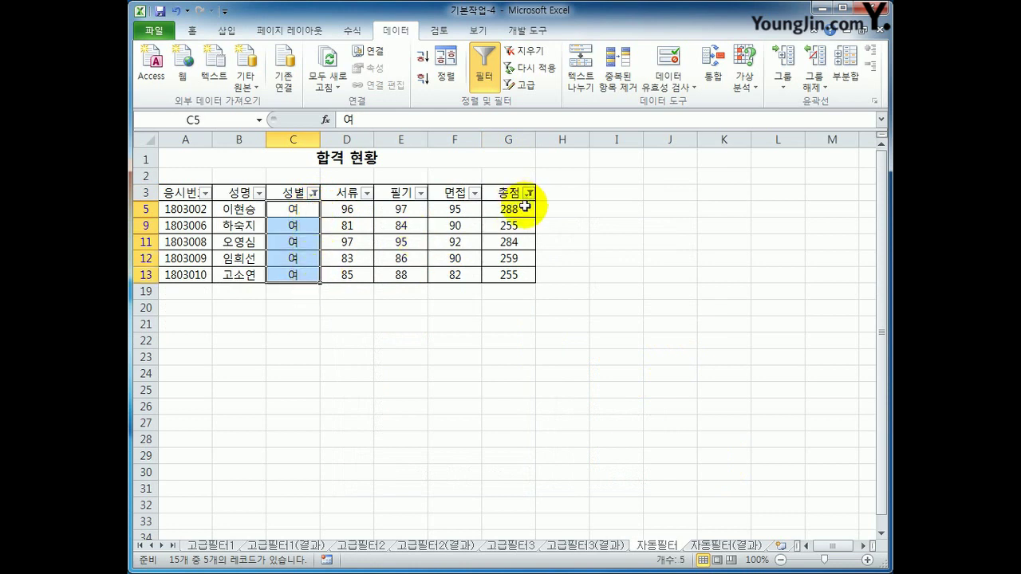
drag(519, 204, 516, 274)
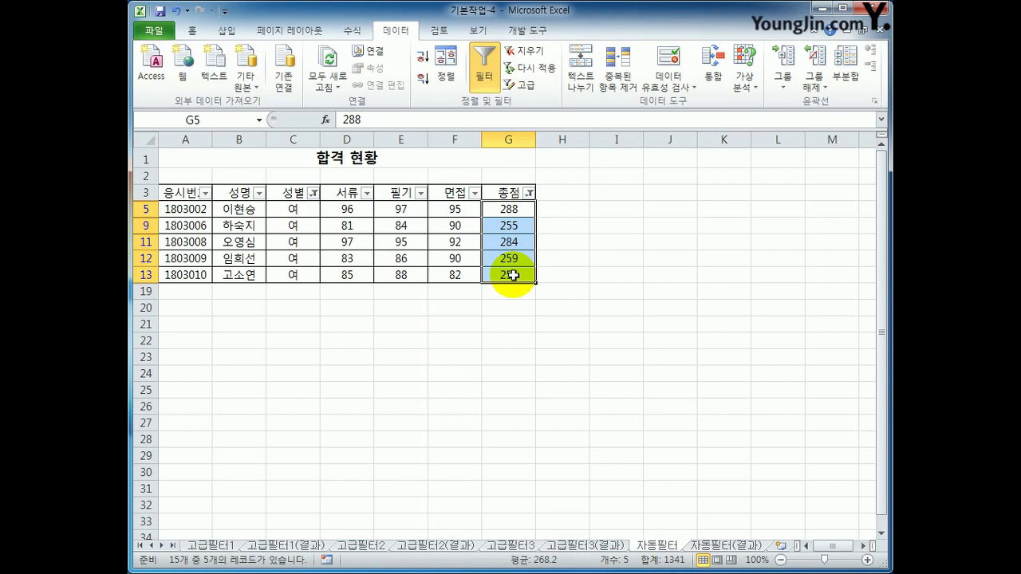
click(512, 275)
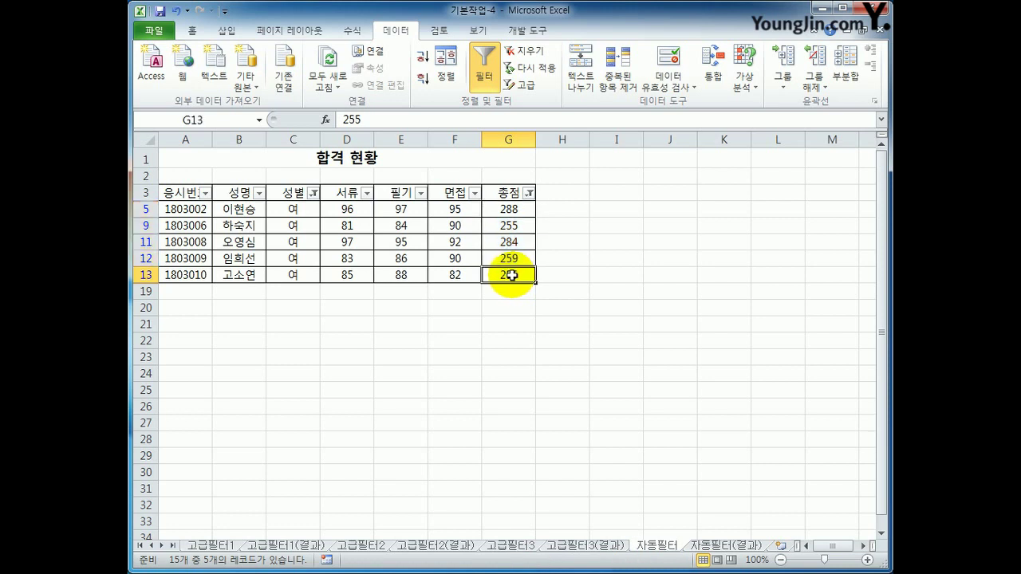
click(440, 547)
scroll(433, 404, up, 2)
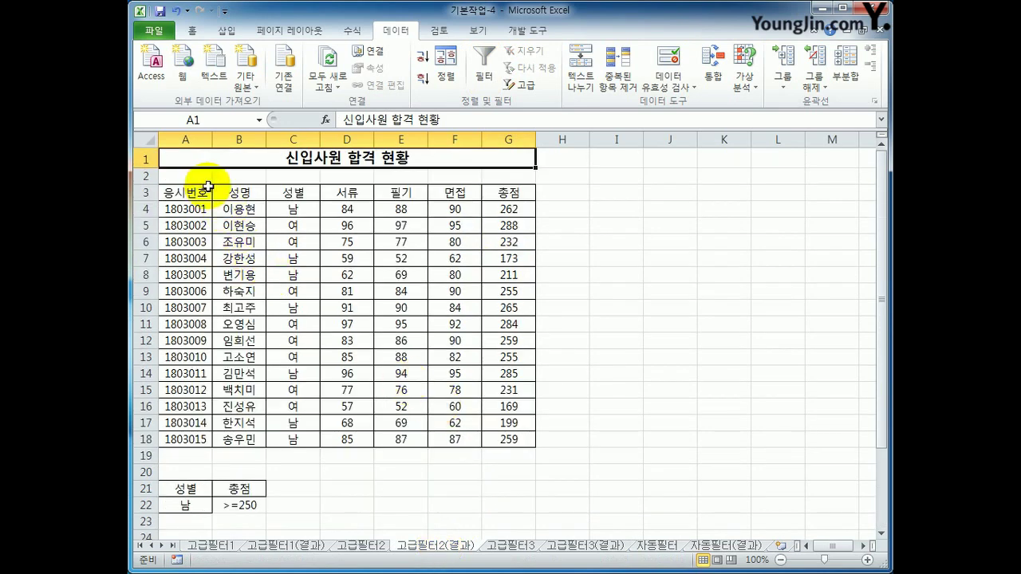
drag(208, 187, 506, 440)
scroll(448, 427, down, 4)
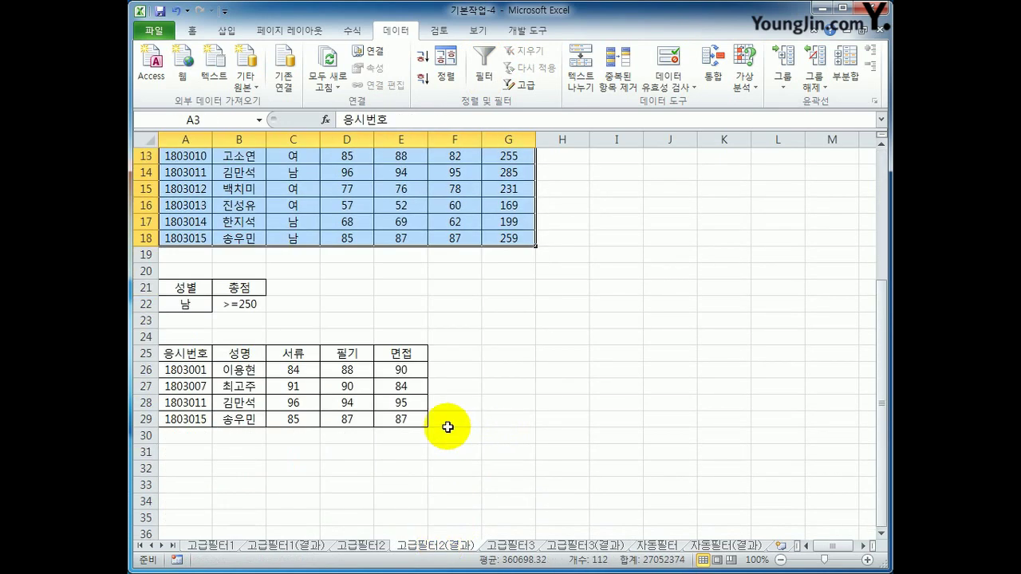
drag(187, 353, 391, 420)
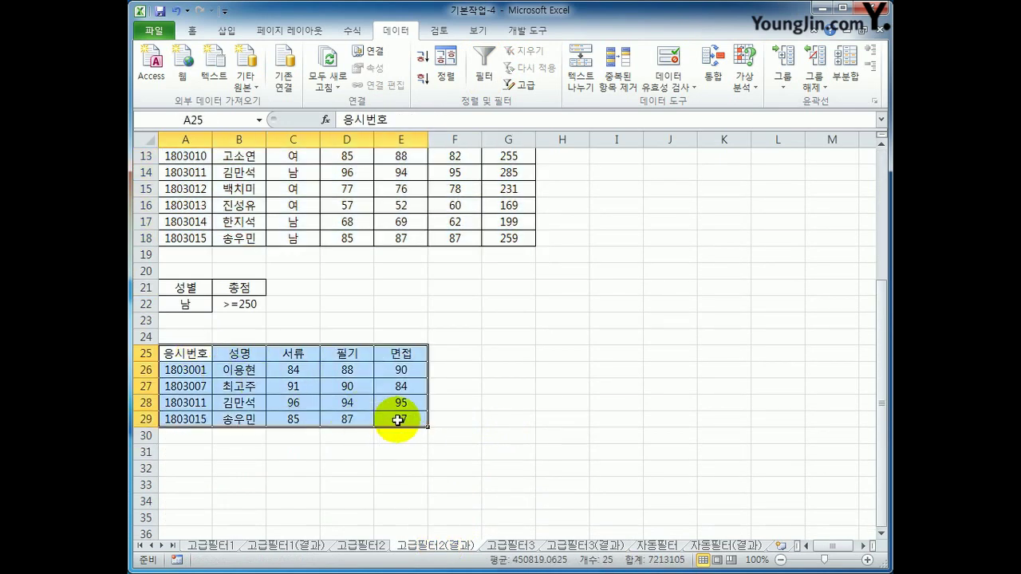
click(656, 546)
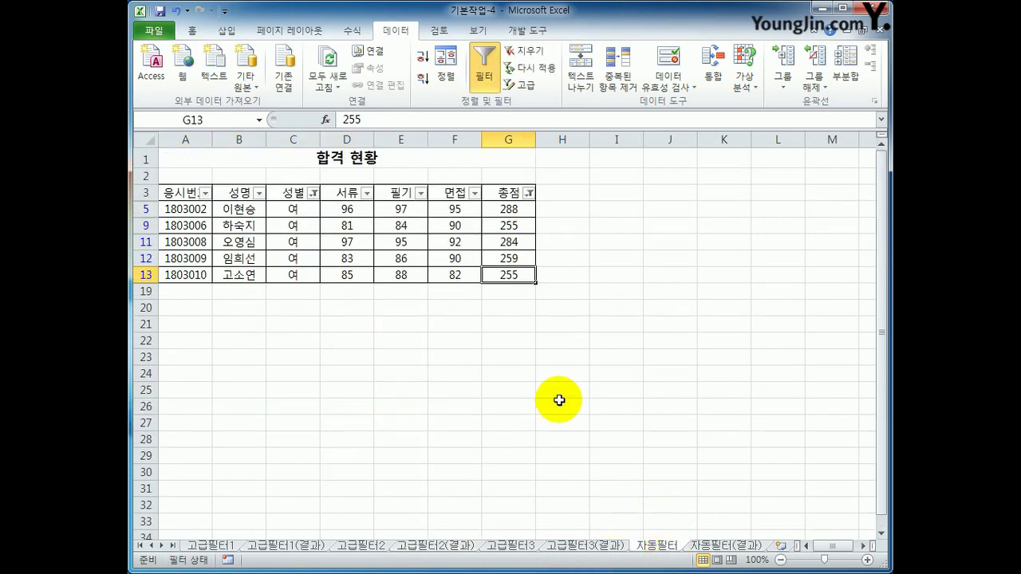